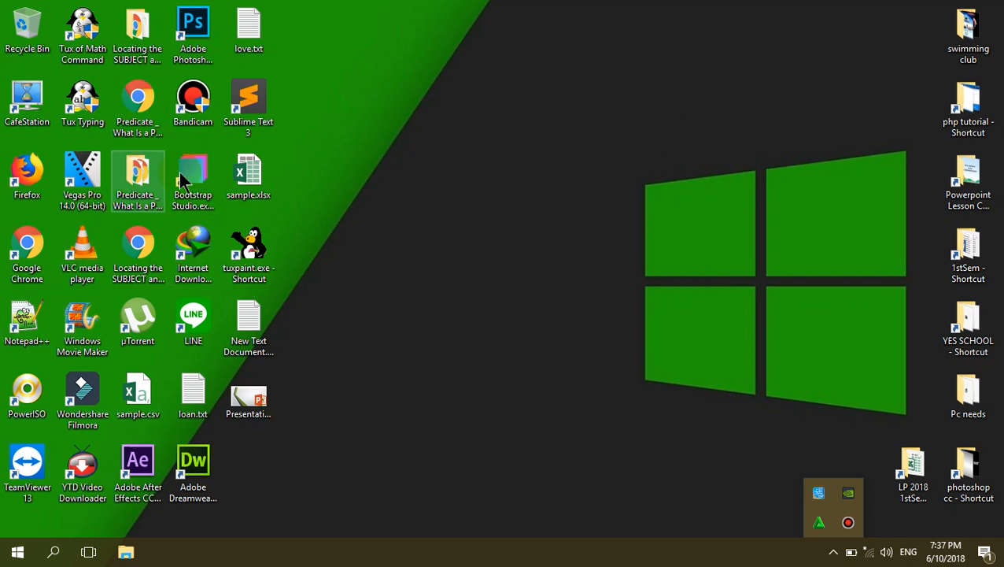
Step: Open Tux Paint and start a new drawing from the picture of a large heart outlined with small red hearts
{"action": "double_click", "coordinate": [250, 264]}
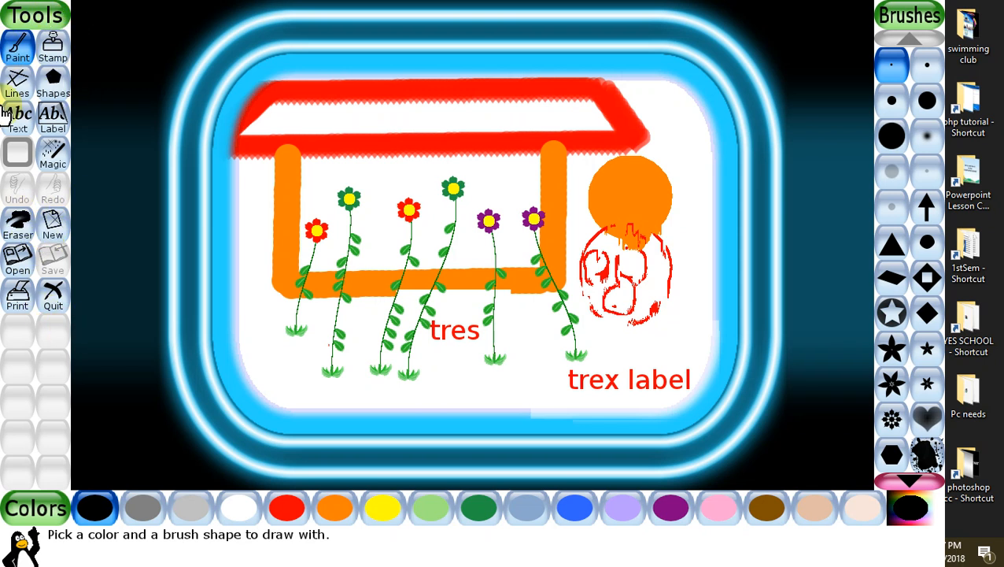
{"action": "left_click", "coordinate": [53, 228]}
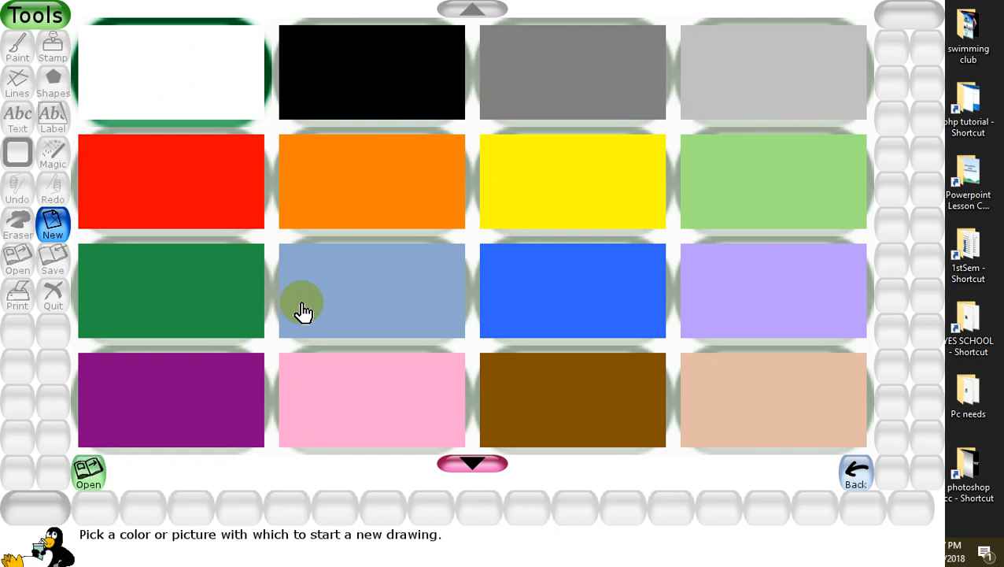
{"action": "scroll", "coordinate": [302, 311], "scroll_direction": "down", "scroll_amount": 2}
{"action": "scroll", "coordinate": [303, 311], "scroll_direction": "down", "scroll_amount": 2}
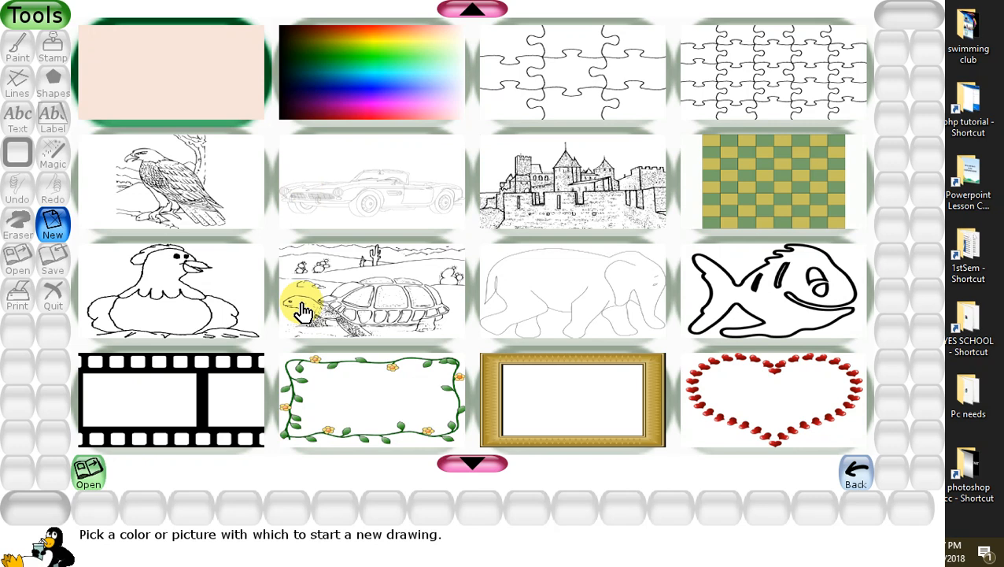
{"action": "scroll", "coordinate": [305, 311], "scroll_direction": "up", "scroll_amount": 2}
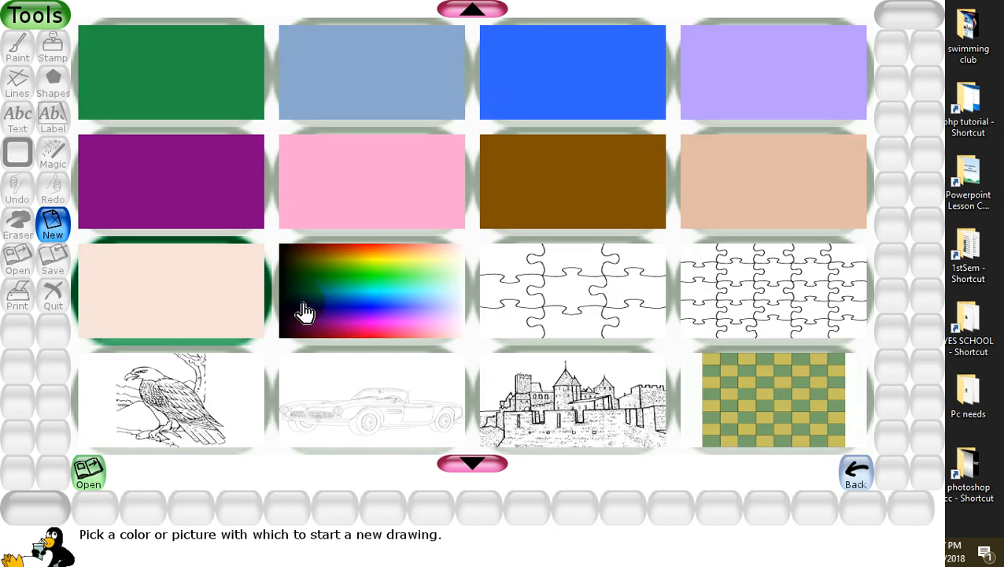
{"action": "scroll", "coordinate": [304, 310], "scroll_direction": "up", "scroll_amount": 2}
{"action": "scroll", "coordinate": [304, 311], "scroll_direction": "down", "scroll_amount": 6}
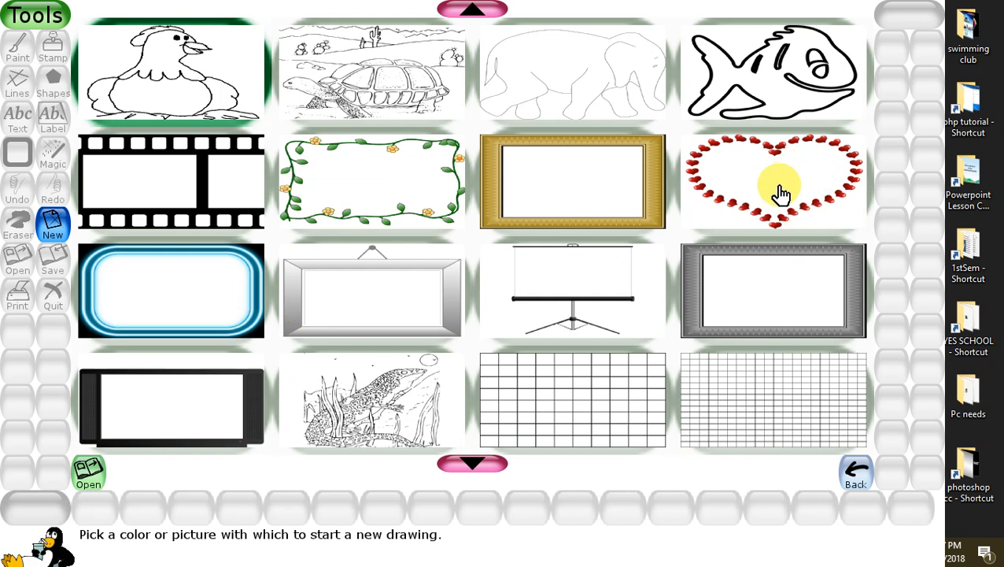
{"action": "left_click", "coordinate": [782, 194]}
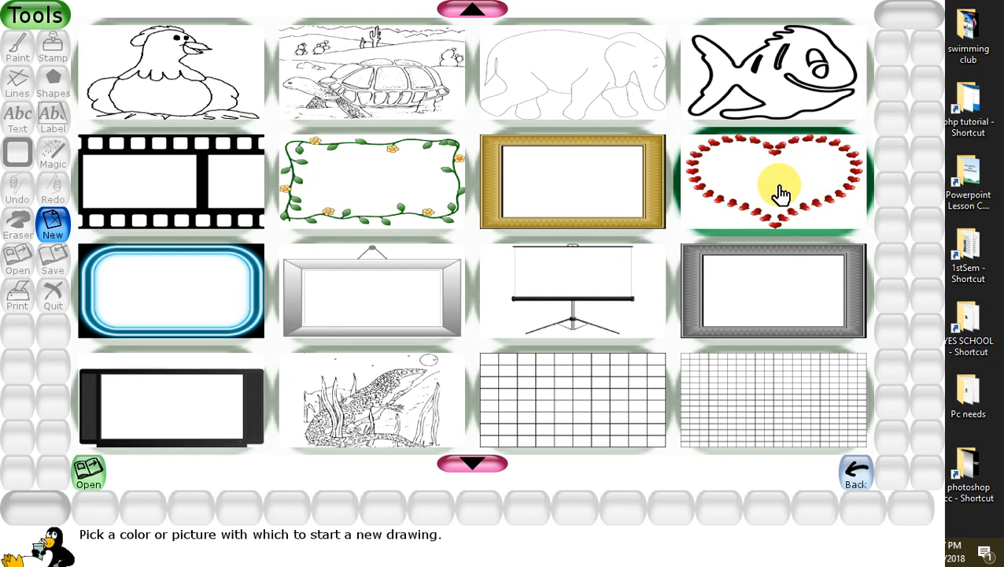
{"action": "left_click", "coordinate": [781, 194]}
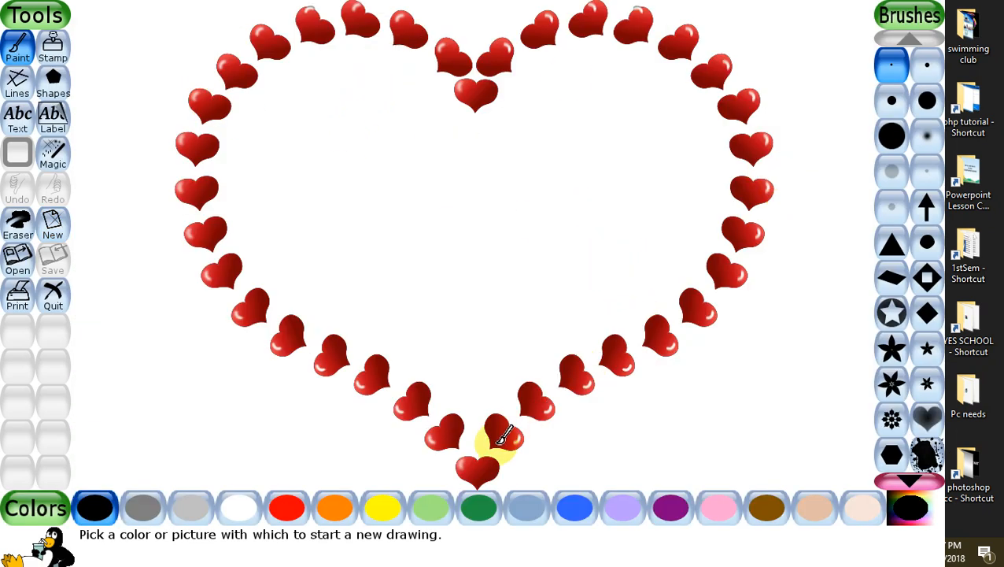
Step: Stamp a four-leaf clover on each side of the large heart's bottom tip
{"action": "left_click", "coordinate": [60, 60]}
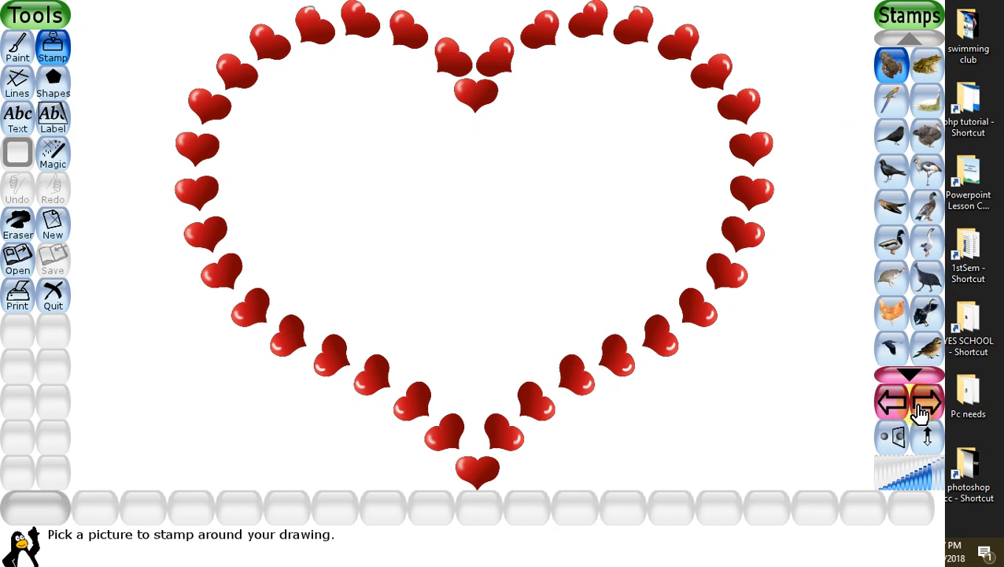
{"action": "left_click", "coordinate": [920, 411]}
{"action": "left_click", "coordinate": [923, 411]}
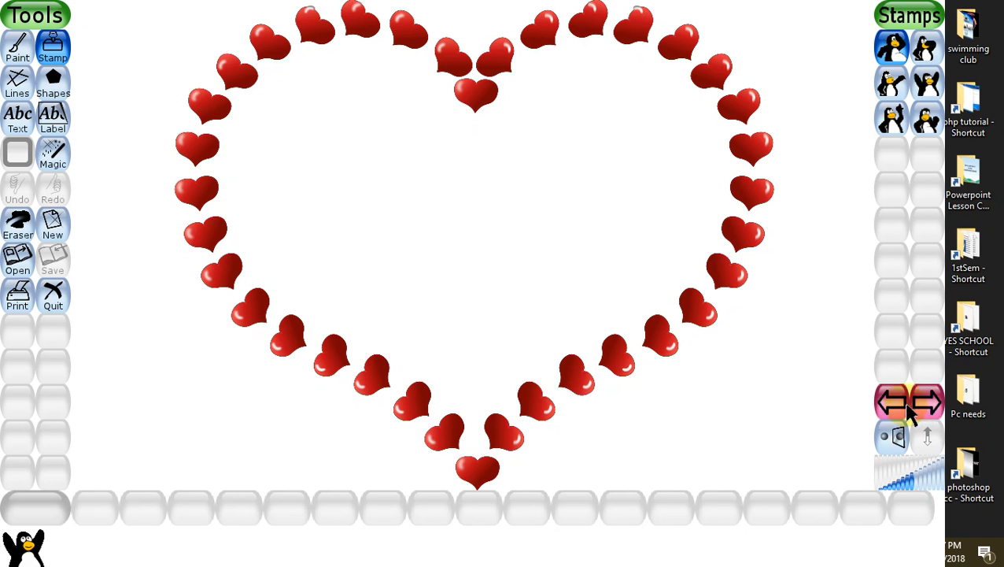
{"action": "left_click", "coordinate": [903, 415]}
{"action": "left_click", "coordinate": [903, 415]}
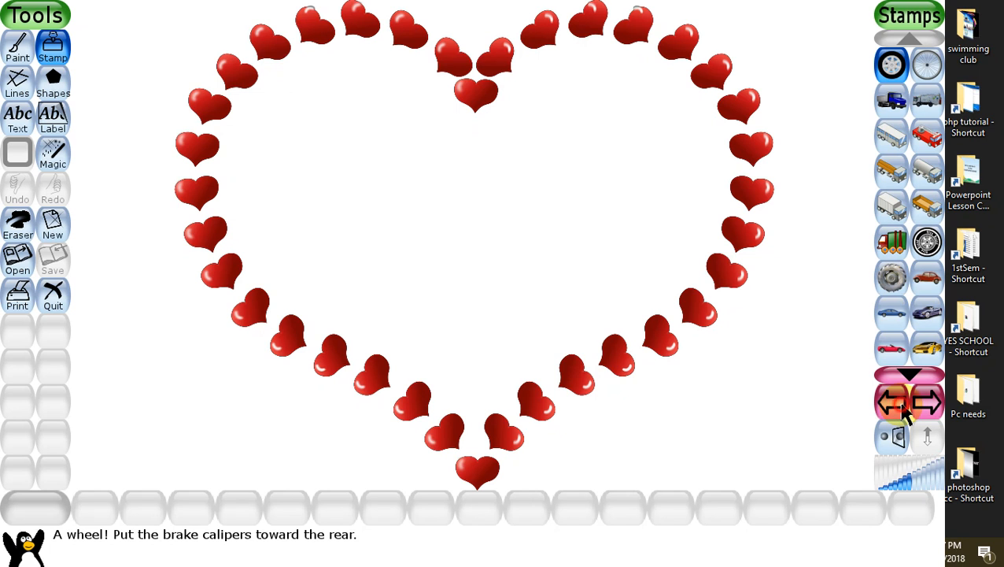
{"action": "left_click", "coordinate": [905, 414]}
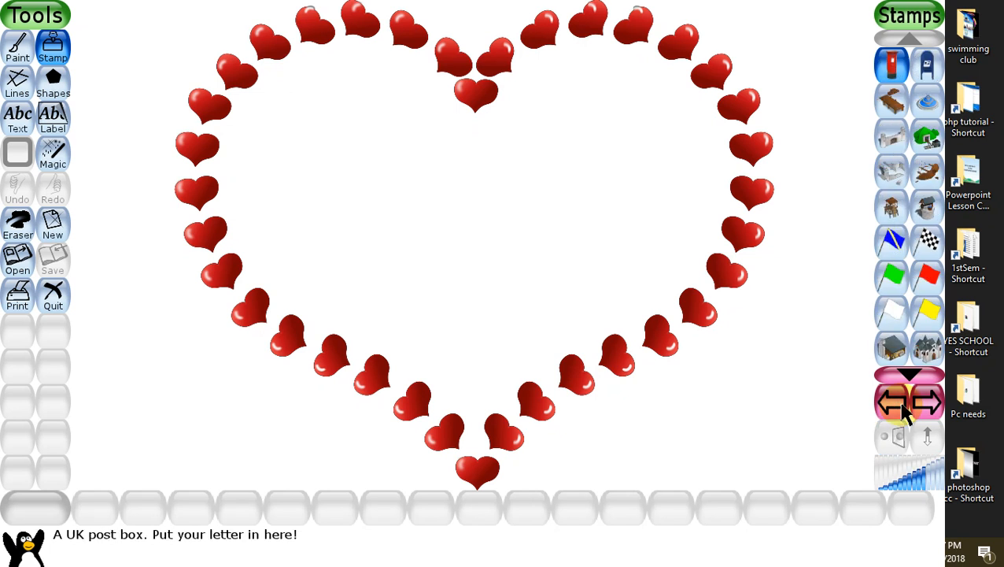
{"action": "left_click", "coordinate": [906, 413]}
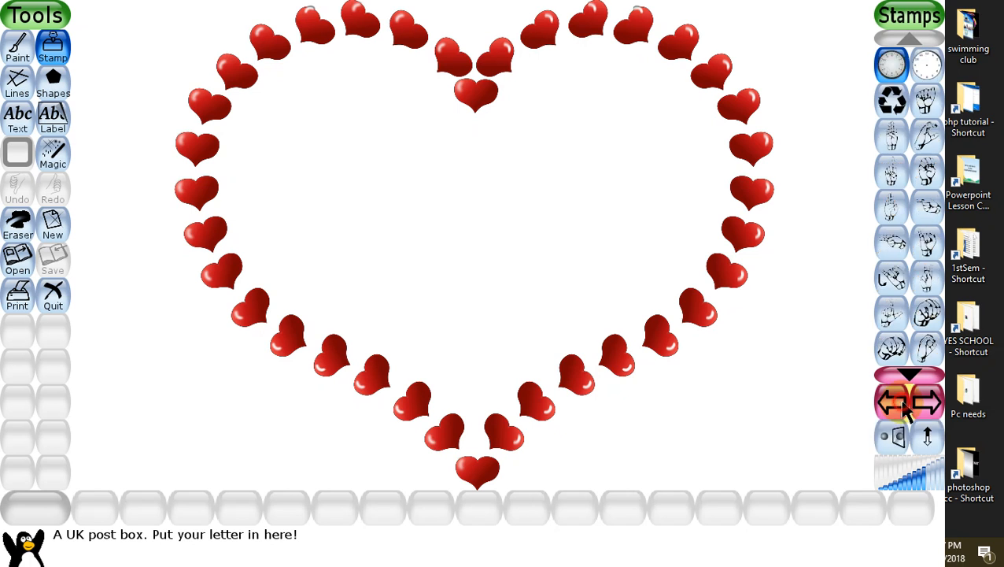
{"action": "left_click", "coordinate": [901, 407]}
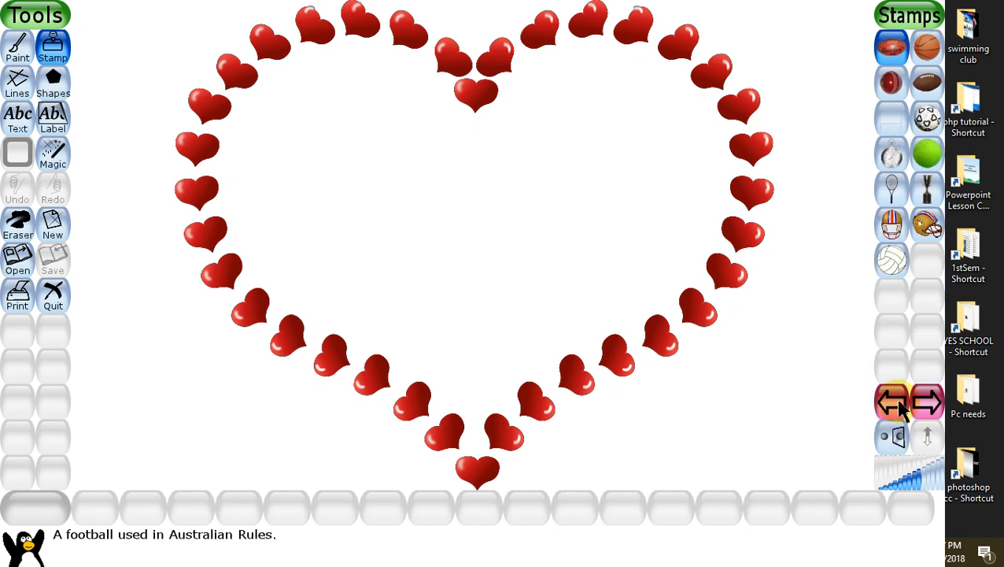
{"action": "left_click", "coordinate": [902, 408]}
{"action": "left_click", "coordinate": [902, 407]}
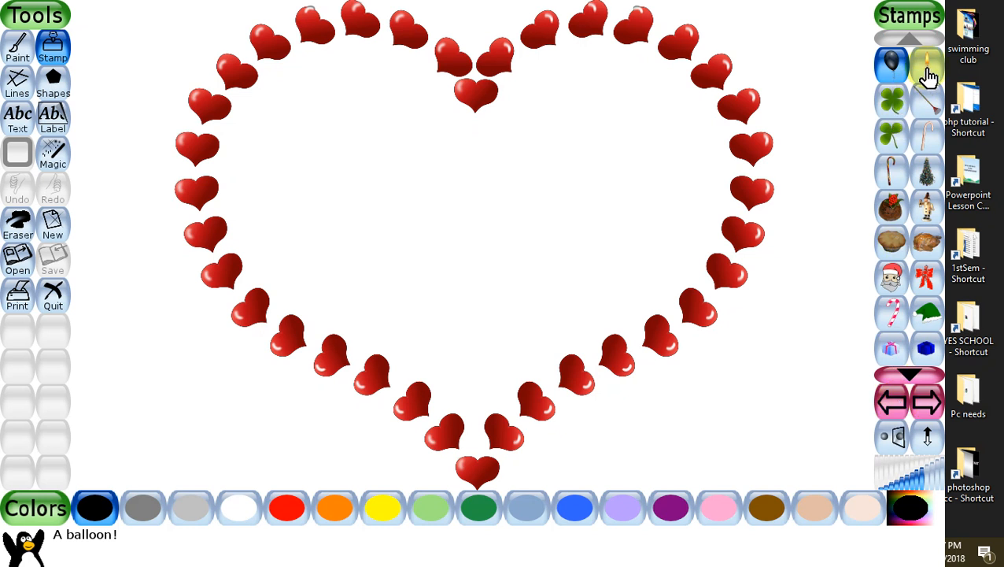
{"action": "left_click", "coordinate": [895, 101]}
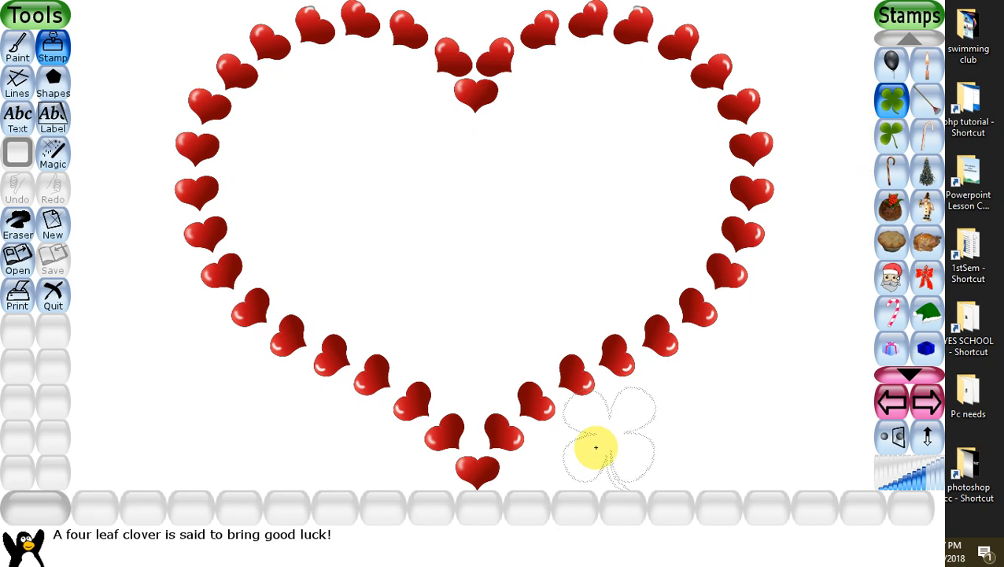
{"action": "left_click", "coordinate": [543, 463]}
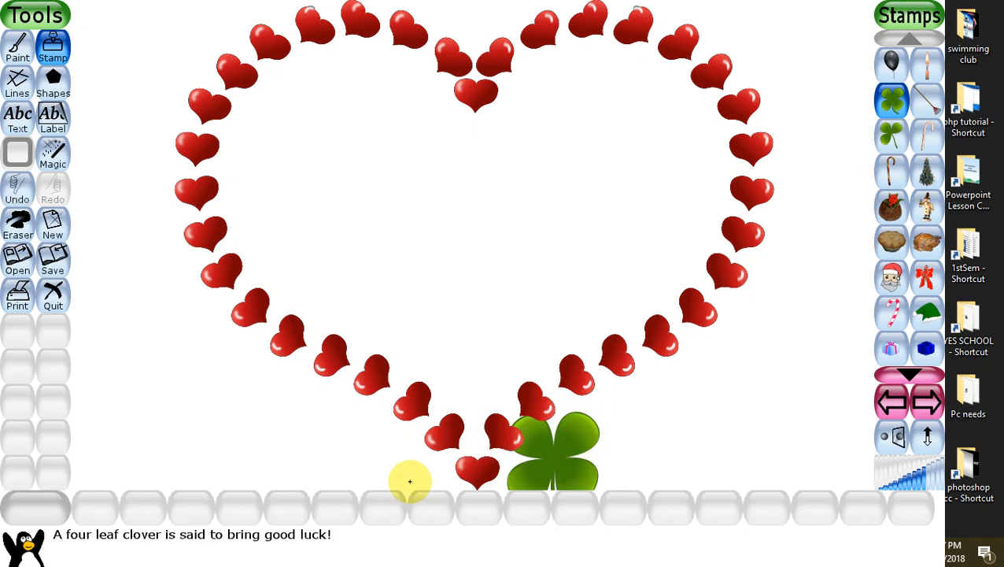
{"action": "left_click", "coordinate": [378, 470]}
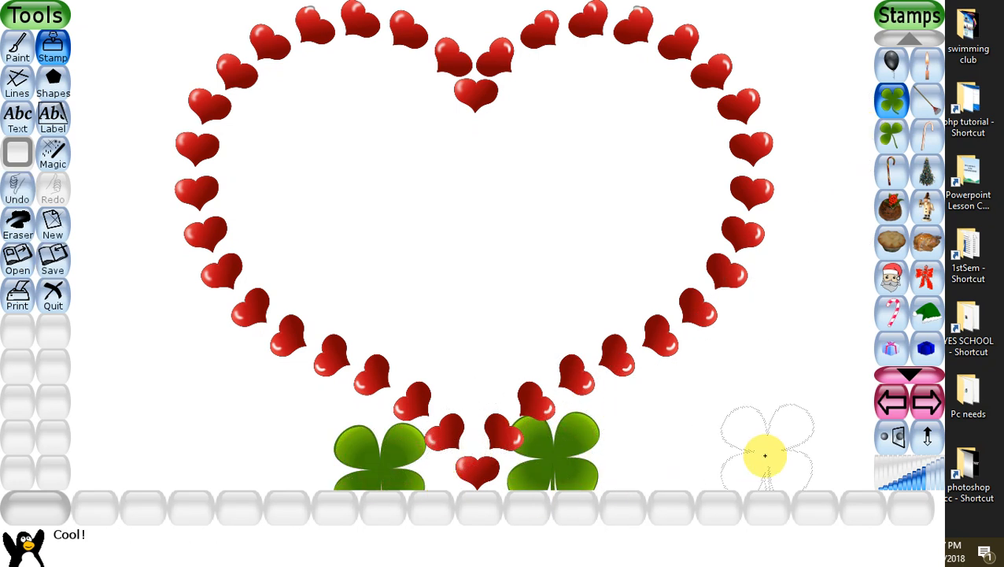
Step: Stamp a black bow just above the lowest red heart, between the two clovers
{"action": "left_click", "coordinate": [926, 277]}
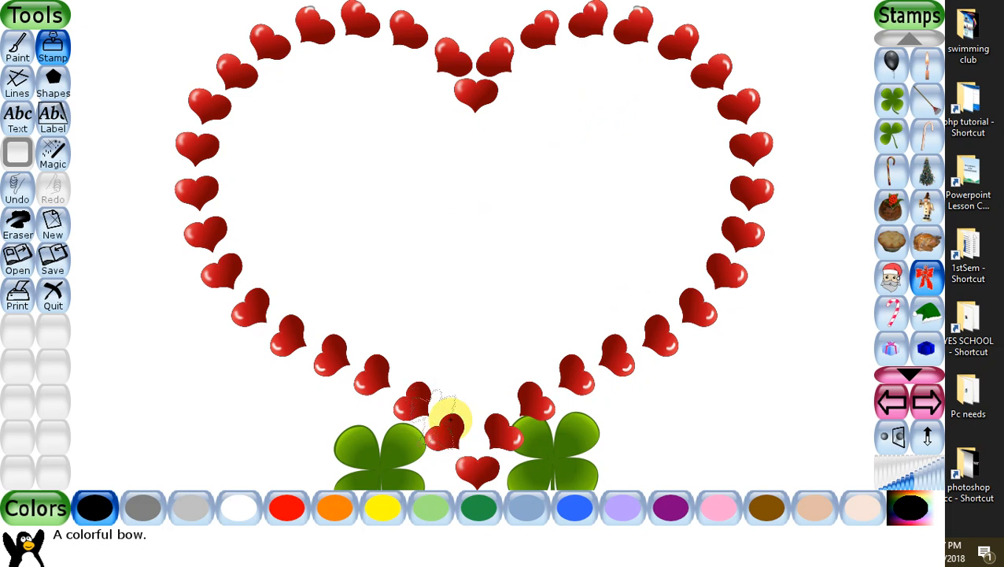
{"action": "left_click", "coordinate": [475, 447]}
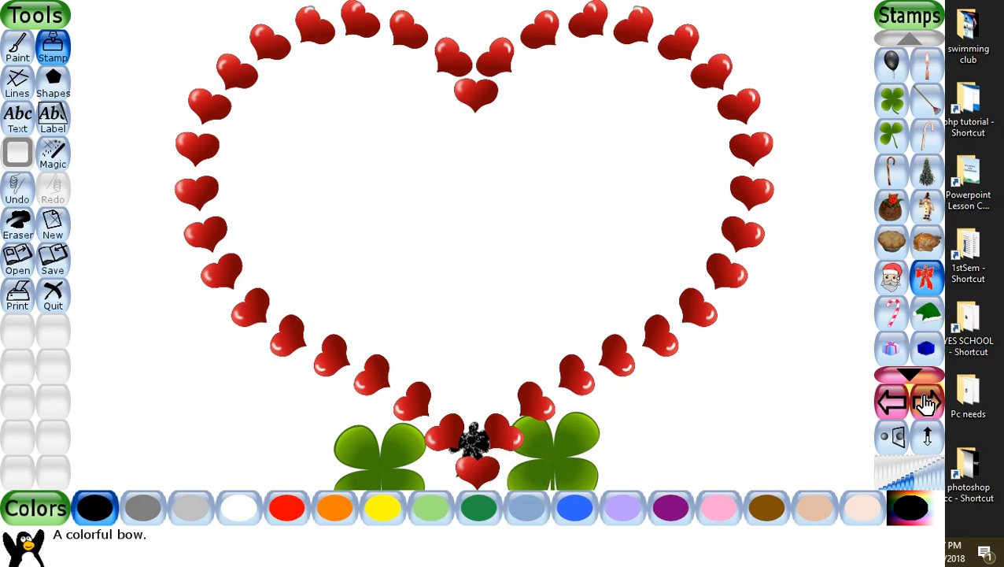
{"action": "left_click", "coordinate": [927, 401]}
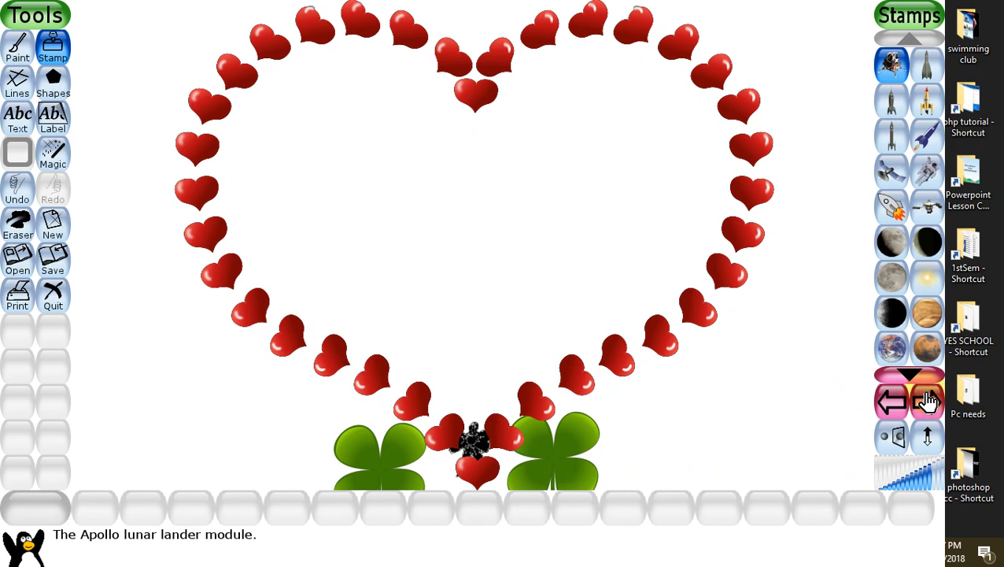
{"action": "left_click", "coordinate": [928, 401]}
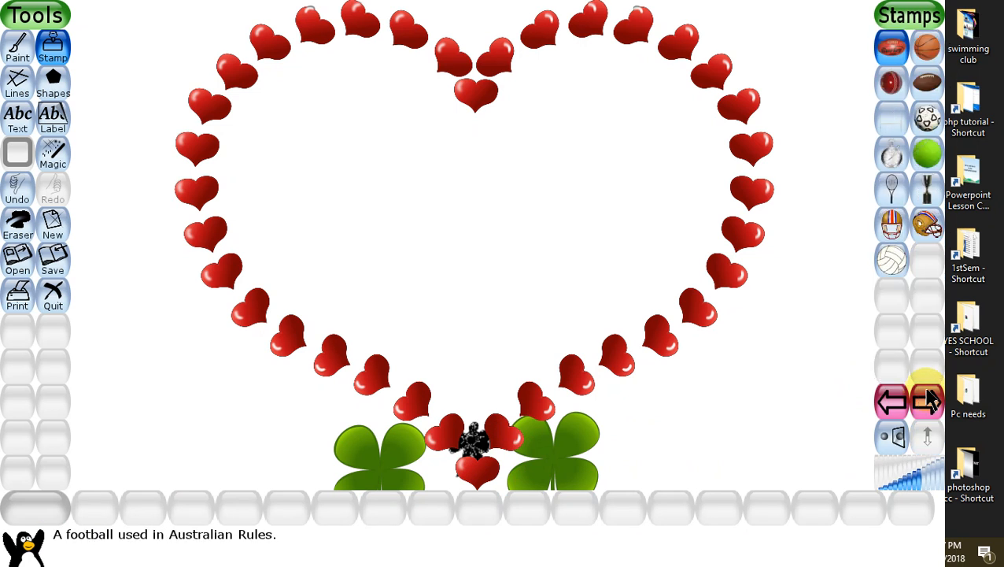
{"action": "left_click", "coordinate": [931, 401]}
{"action": "left_click", "coordinate": [931, 399]}
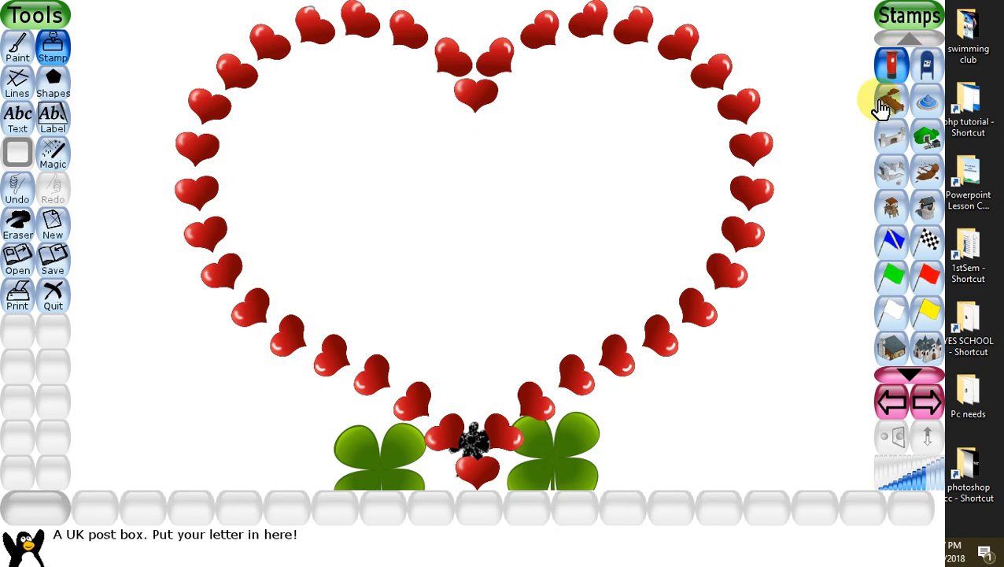
{"action": "left_click", "coordinate": [926, 401]}
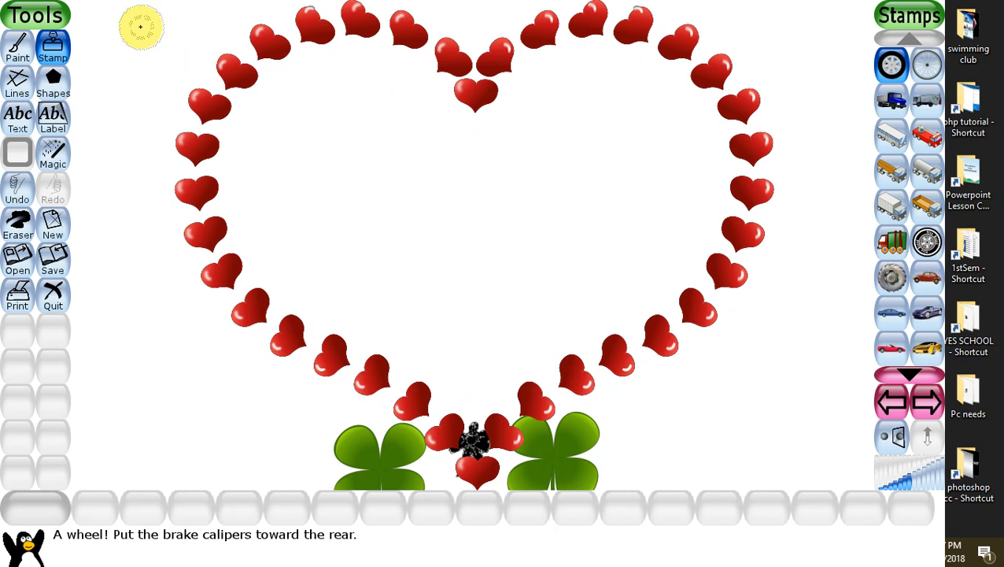
Step: Paint four yellow hearts with the heart-shaped brush, one beside each clover and one in each upper corner of the canvas
{"action": "left_click", "coordinate": [13, 55]}
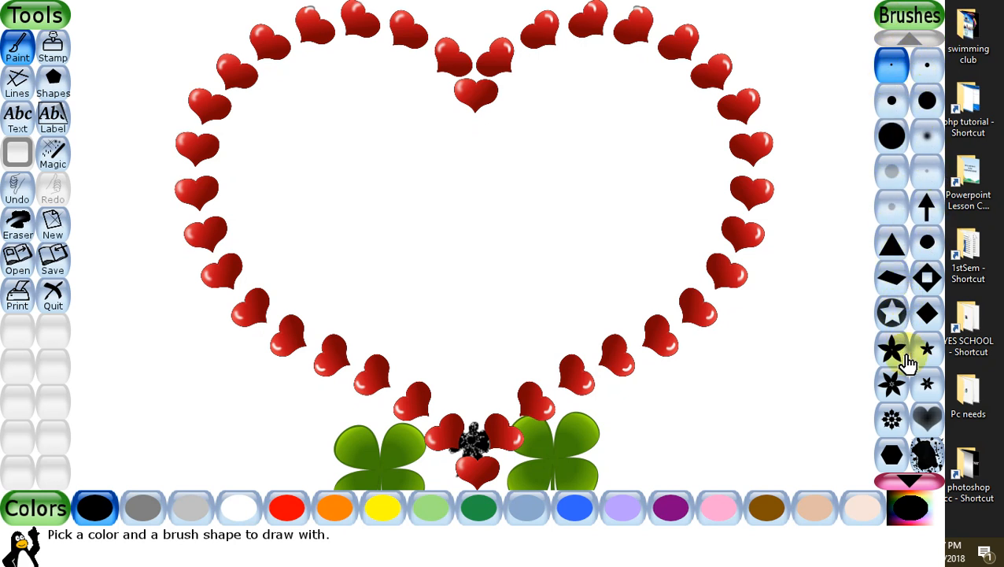
{"action": "left_click", "coordinate": [928, 423]}
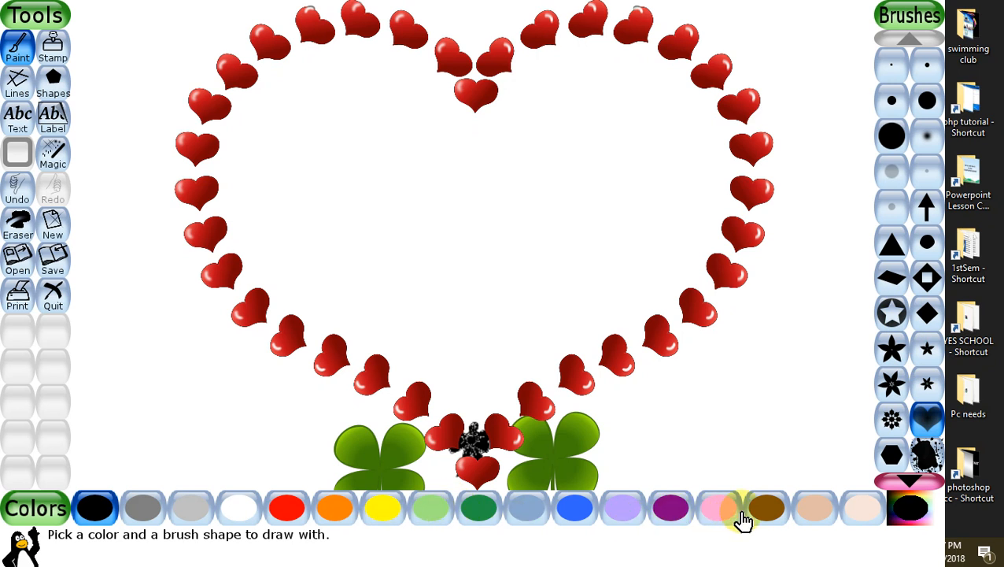
{"action": "left_click", "coordinate": [388, 511]}
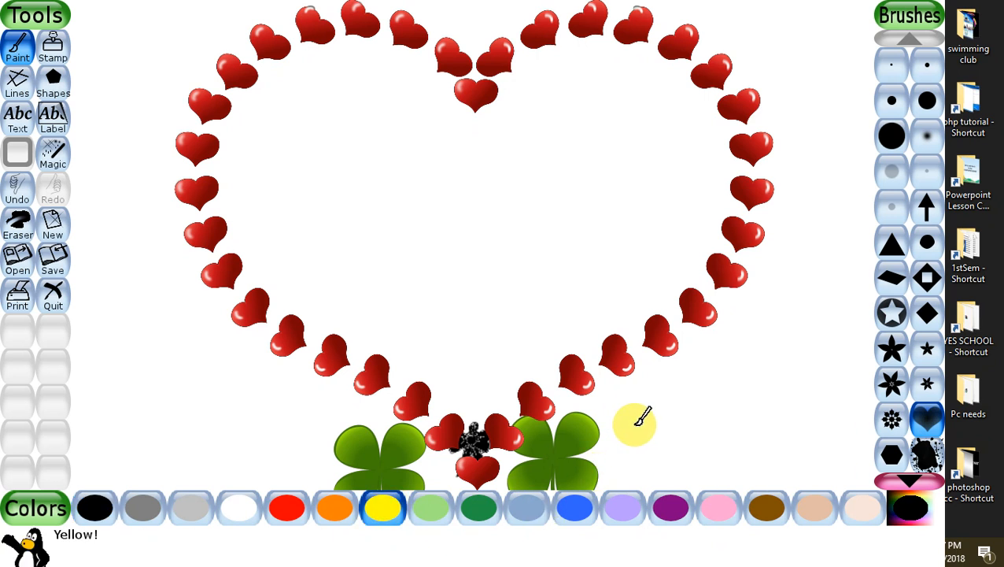
{"action": "left_click", "coordinate": [634, 425]}
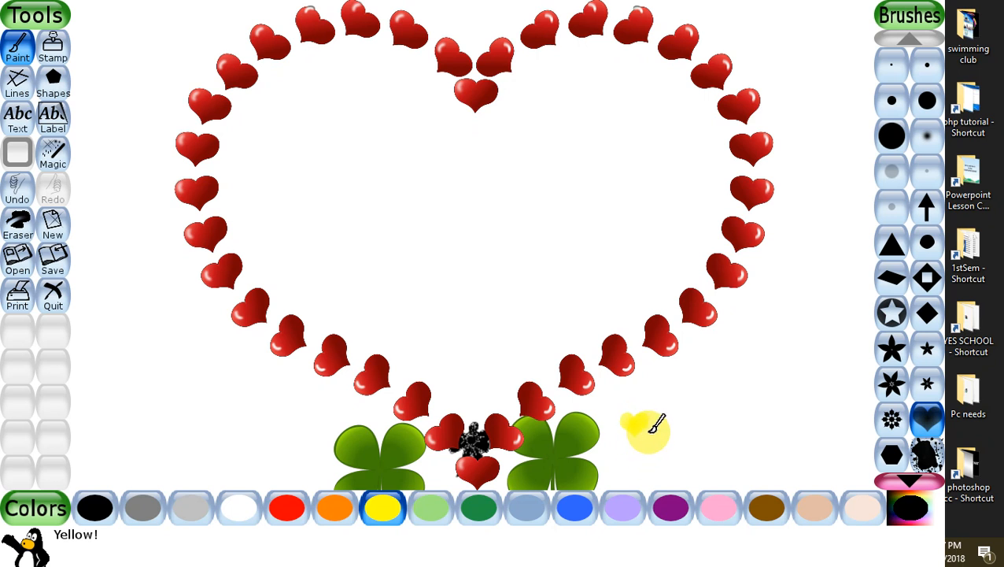
{"action": "left_click", "coordinate": [300, 423]}
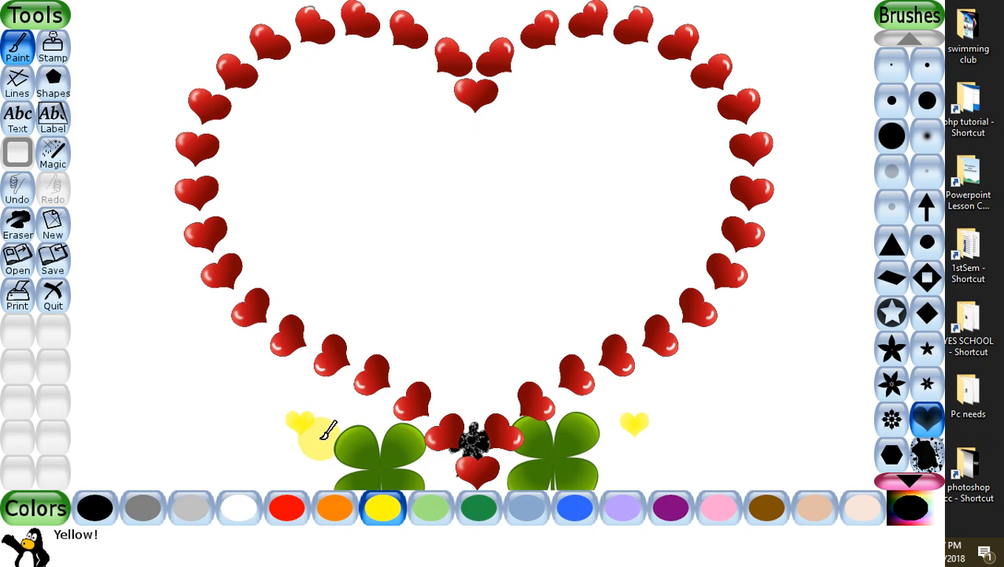
{"action": "left_click", "coordinate": [820, 28]}
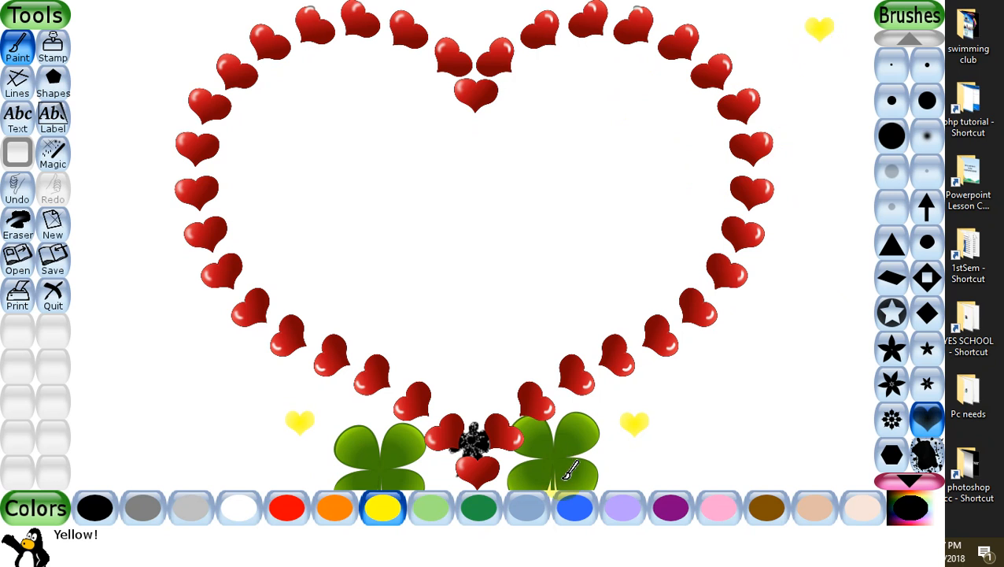
{"action": "left_click", "coordinate": [133, 26]}
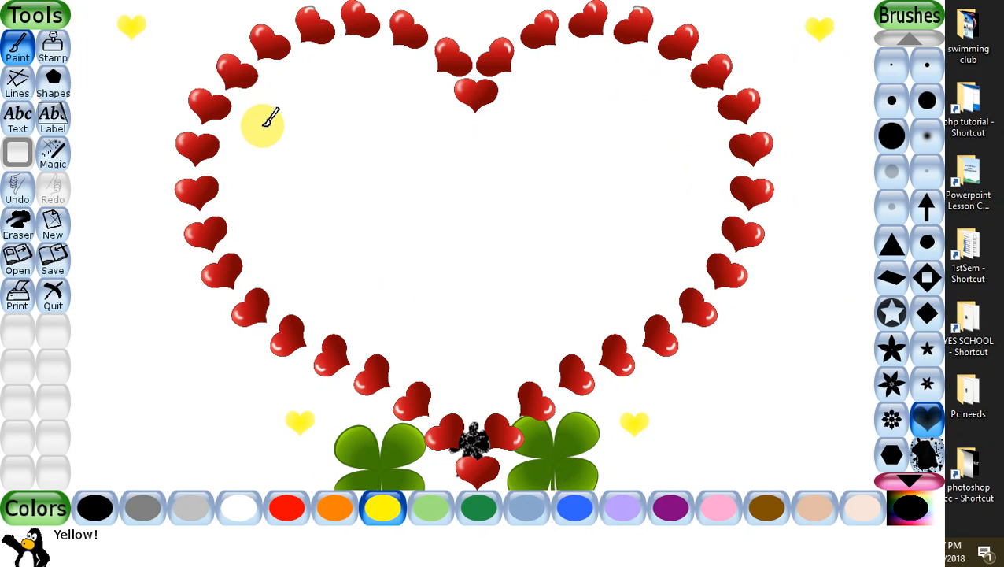
Step: Paint a red heart next to each of the four yellow hearts
{"action": "left_click", "coordinate": [281, 513]}
{"action": "left_click", "coordinate": [777, 26]}
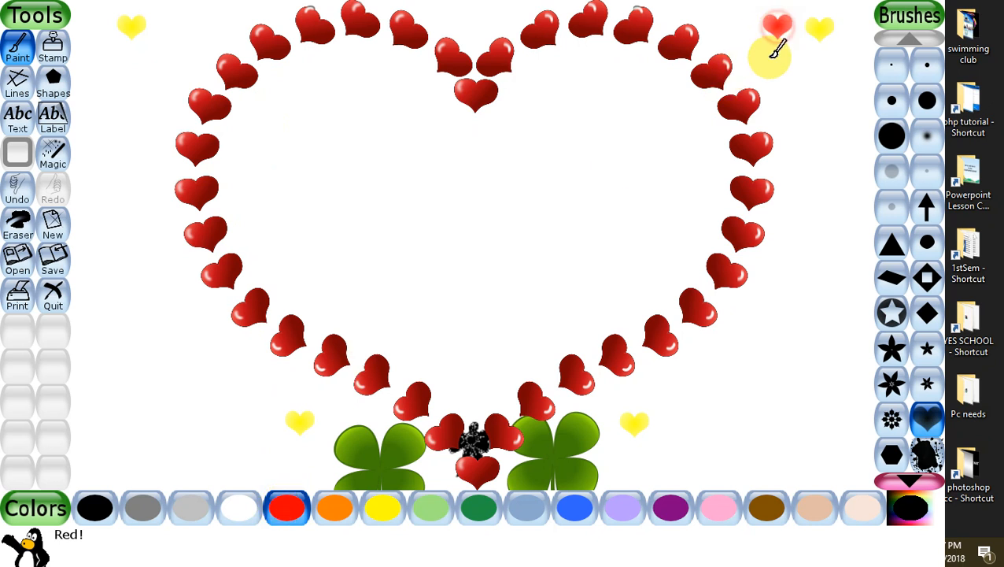
{"action": "left_click", "coordinate": [158, 25]}
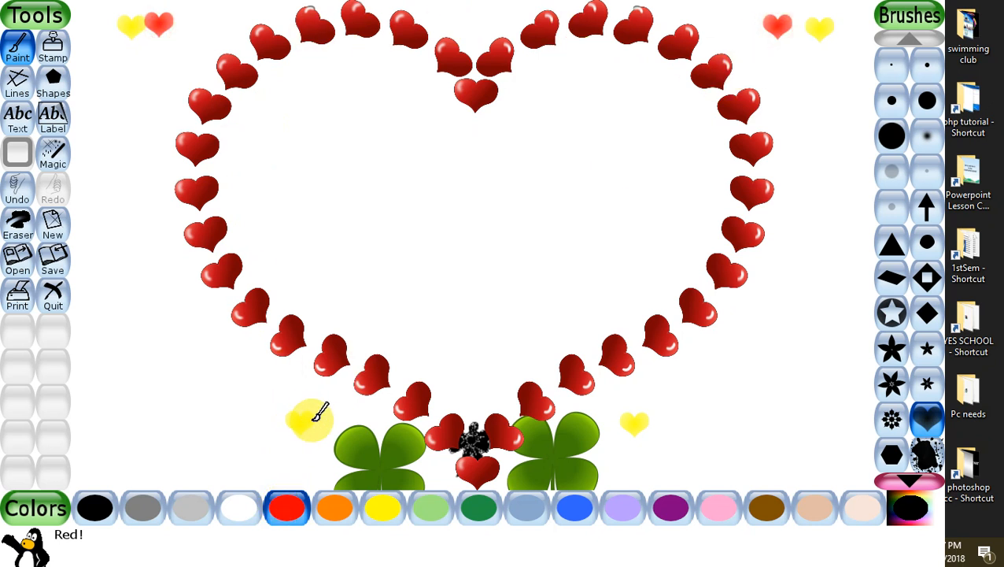
{"action": "left_click", "coordinate": [271, 445]}
{"action": "left_click", "coordinate": [646, 445]}
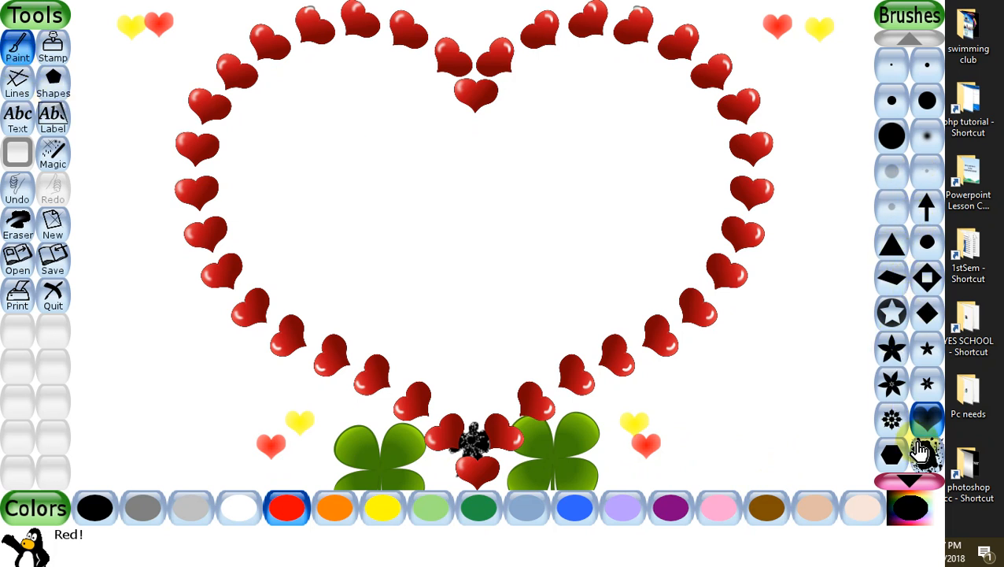
Step: Paint a red five-petal flower beside the yellow and red hearts near the right-hand clover
{"action": "left_click", "coordinate": [889, 358]}
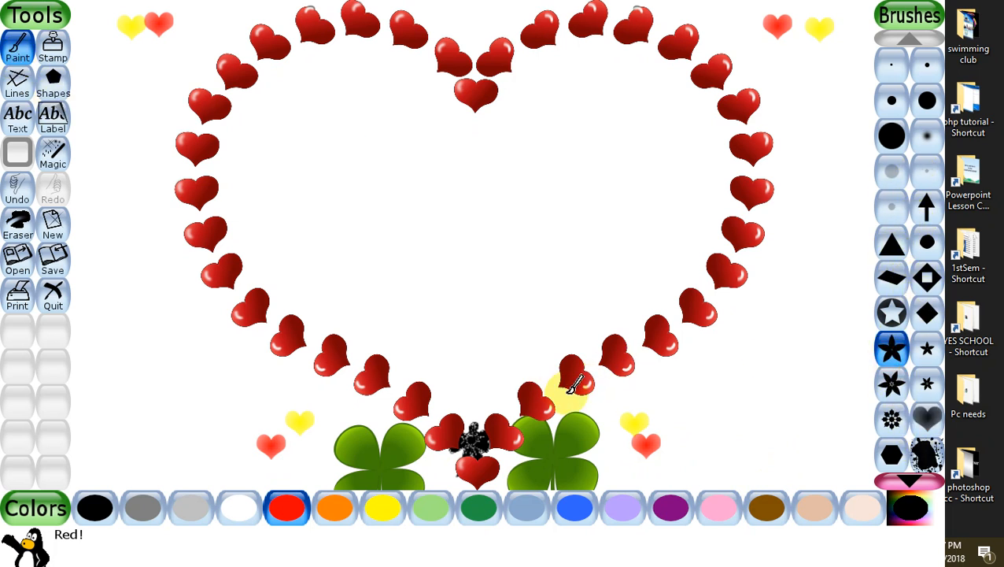
{"action": "left_click", "coordinate": [657, 428]}
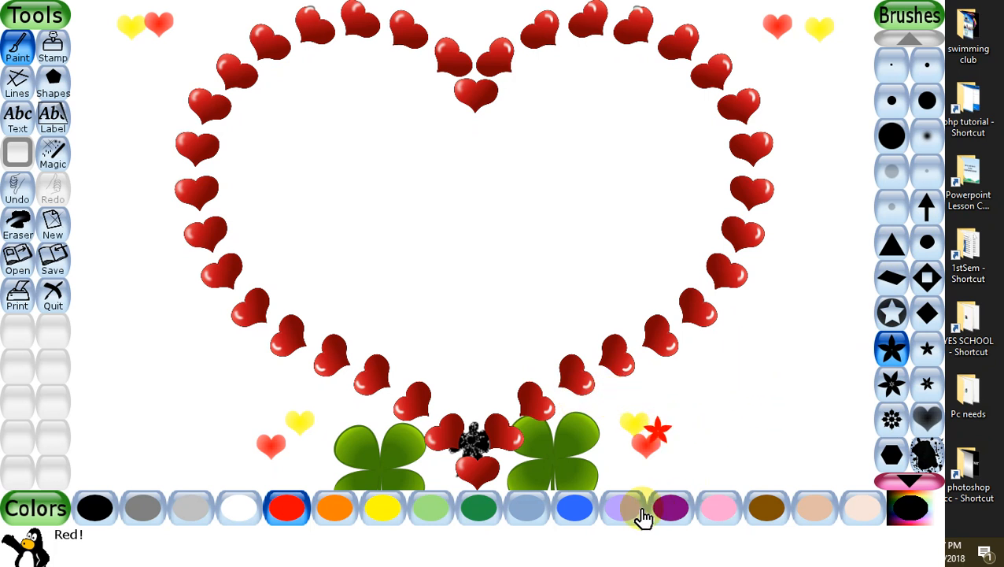
Step: Paint three lavender five-petal flowers, one beside the hearts in each upper corner and one near the left-hand clover
{"action": "left_click", "coordinate": [636, 512]}
{"action": "left_click", "coordinate": [794, 45]}
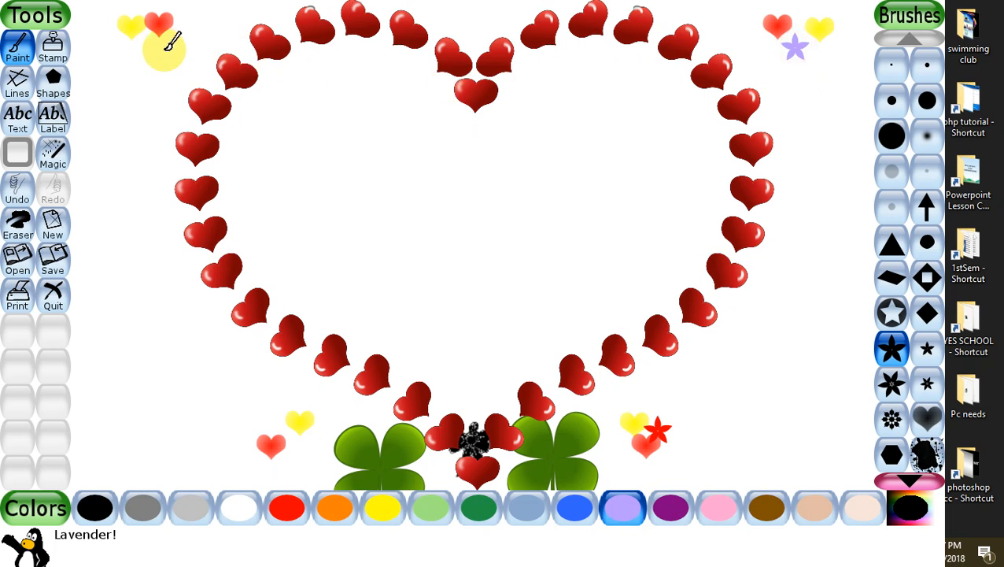
{"action": "left_click", "coordinate": [143, 52]}
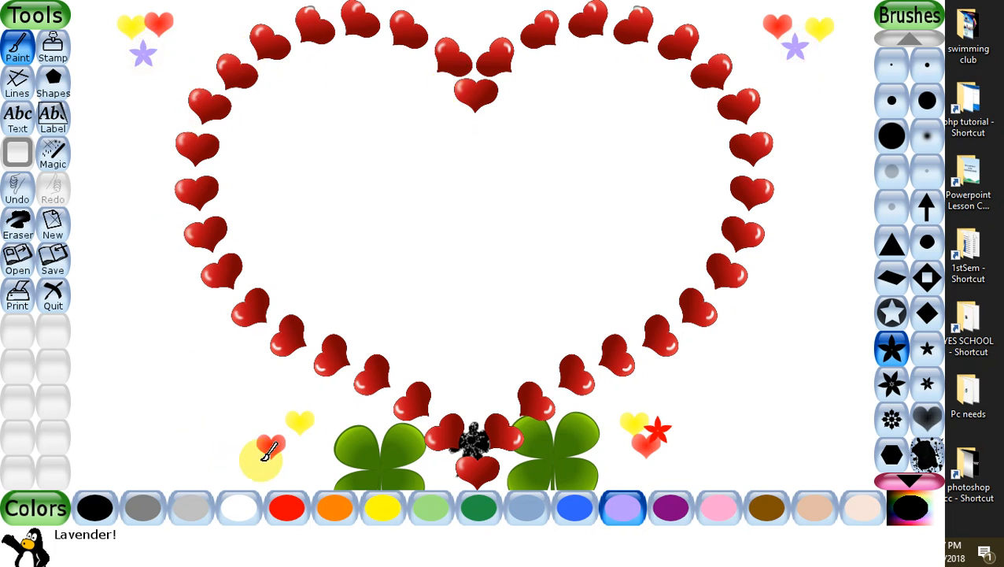
{"action": "left_click", "coordinate": [296, 444]}
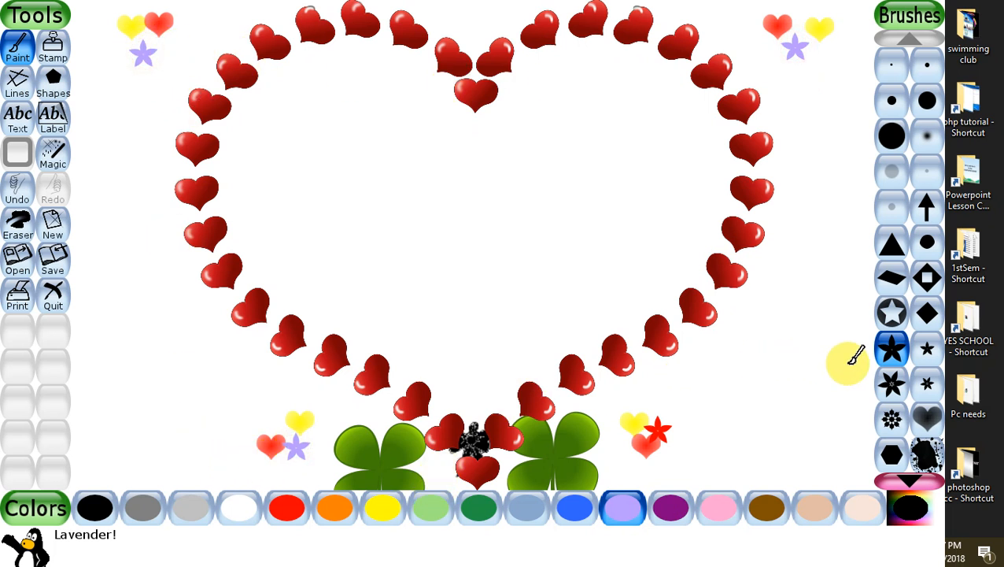
Step: Using the six-petal flower brush, paint a lavender flower near the right-hand clover and red ones near the left-hand clover and in both upper corners
{"action": "left_click", "coordinate": [892, 384]}
{"action": "left_click", "coordinate": [621, 462]}
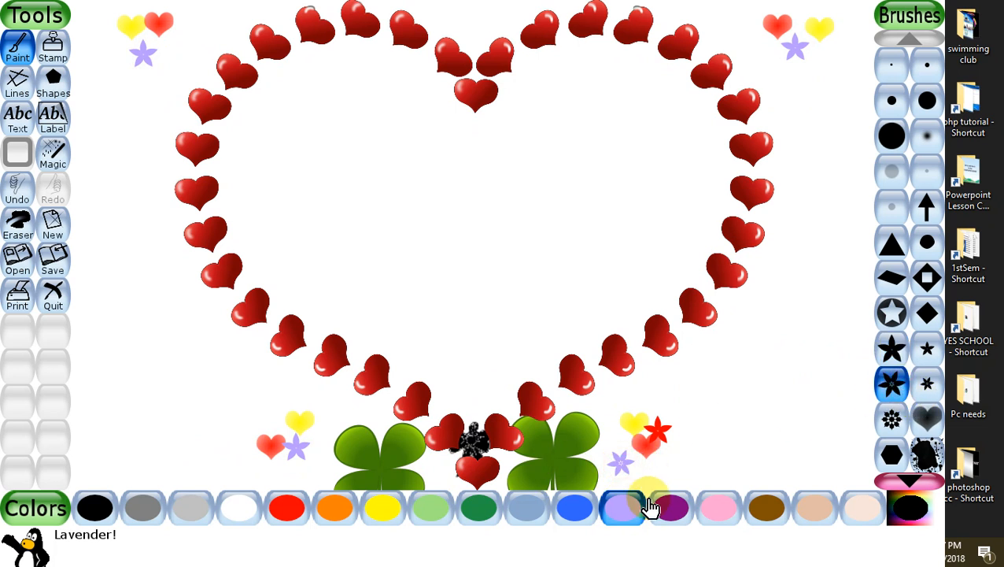
{"action": "left_click", "coordinate": [288, 509]}
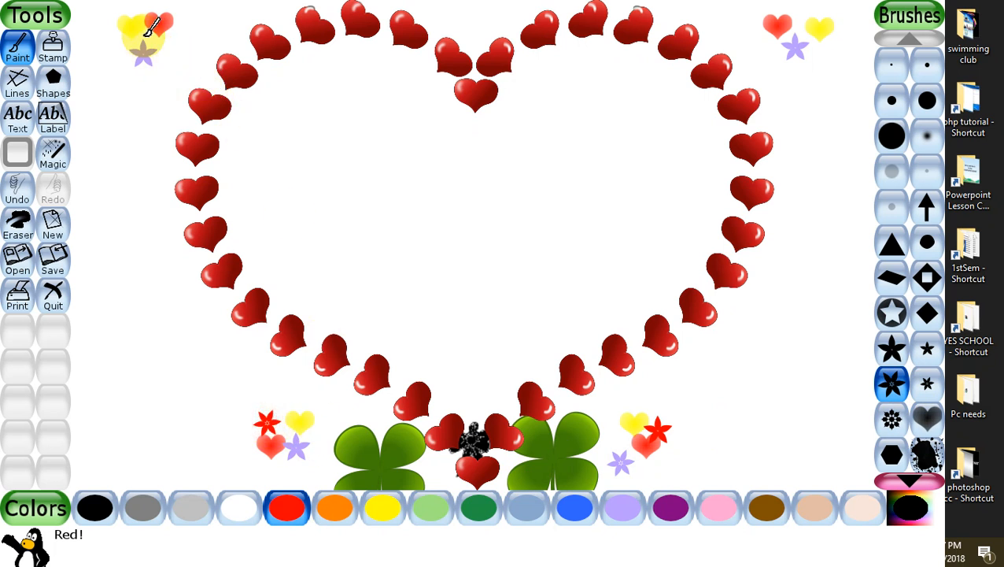
{"action": "left_click", "coordinate": [134, 9]}
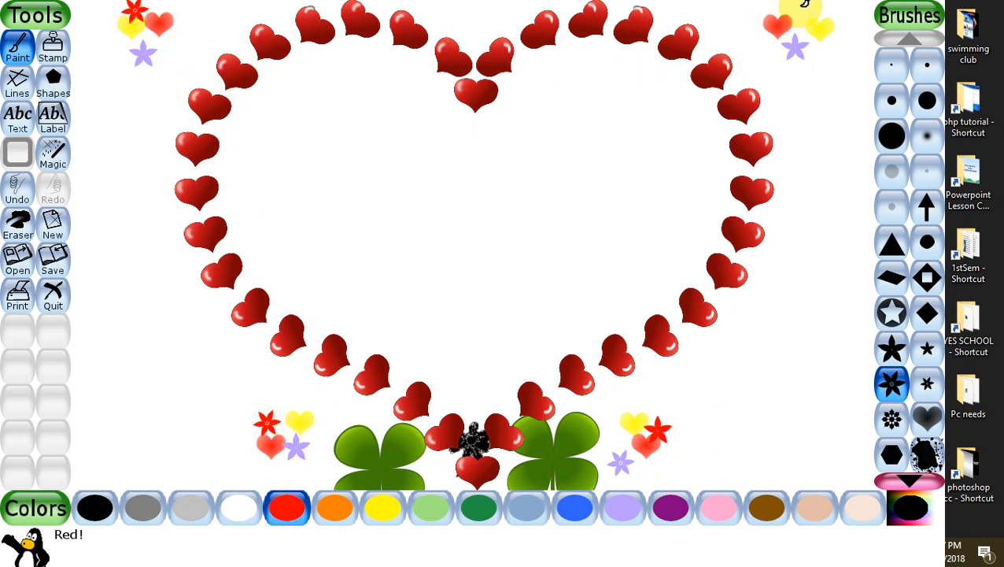
{"action": "left_click", "coordinate": [800, 16]}
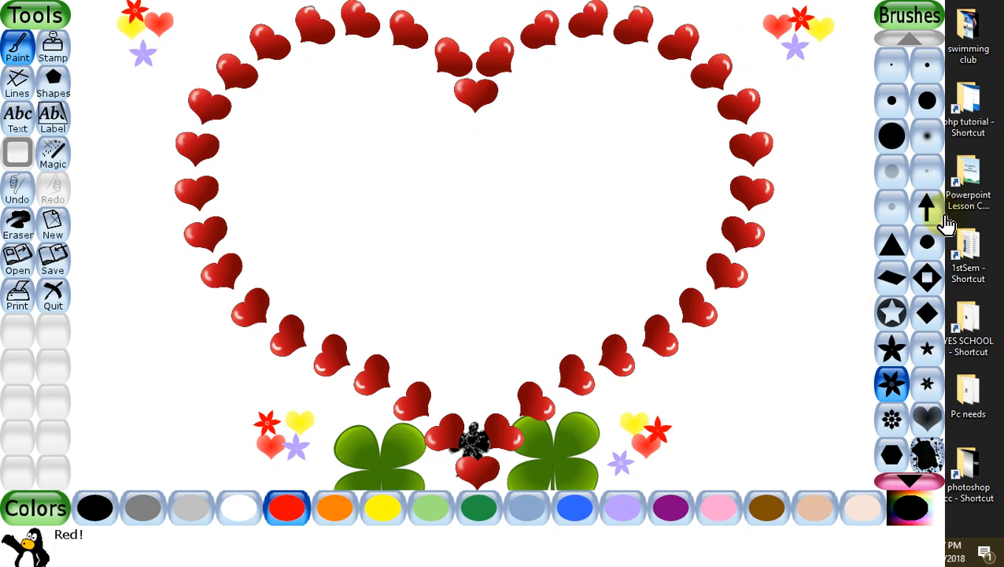
Step: Draw two horizontal lines of red arrows pointing outward, one on each side of the canvas near its lower edge
{"action": "left_click", "coordinate": [16, 93]}
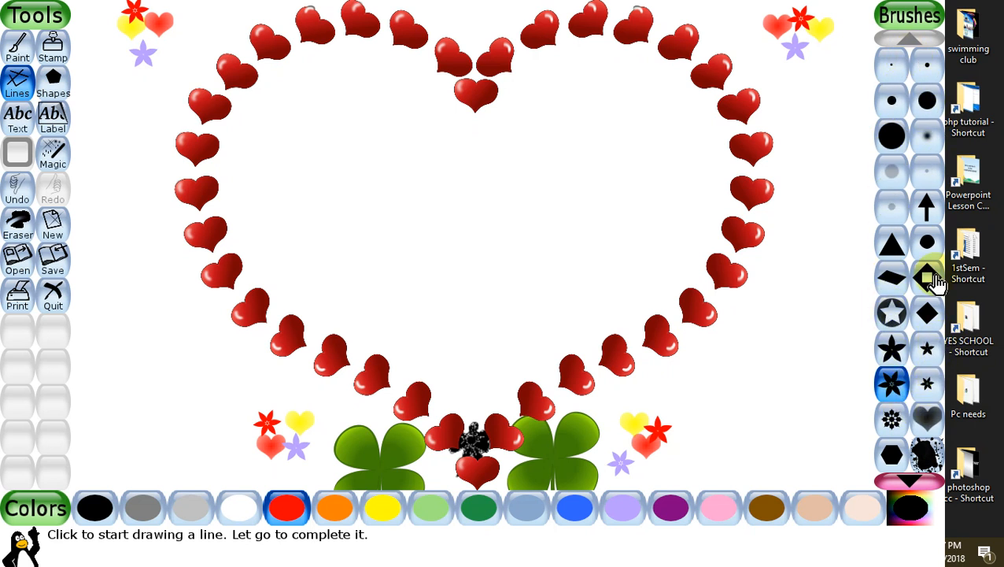
{"action": "left_click", "coordinate": [928, 217]}
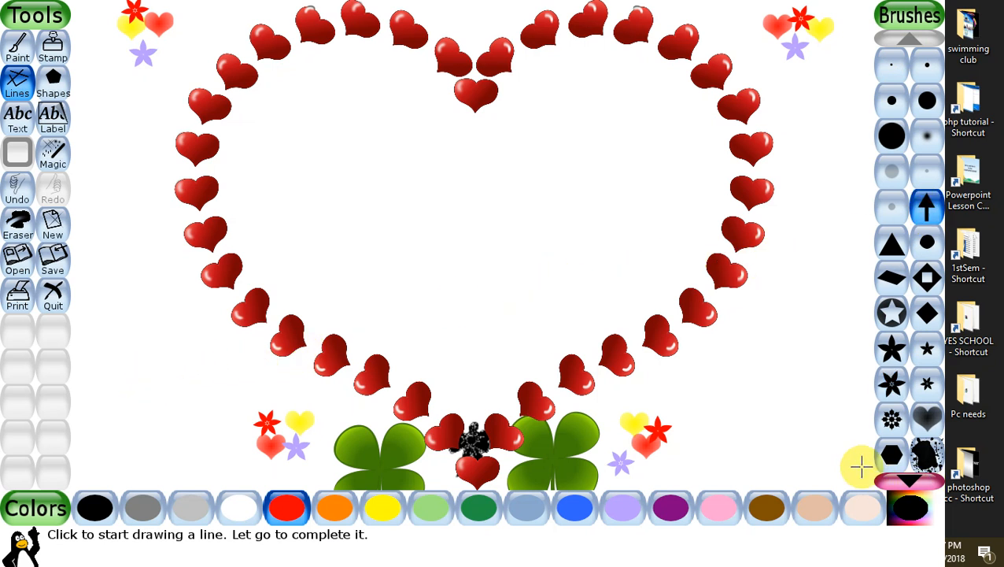
{"action": "left_click_drag", "start_coordinate": [708, 461], "coordinate": [851, 463]}
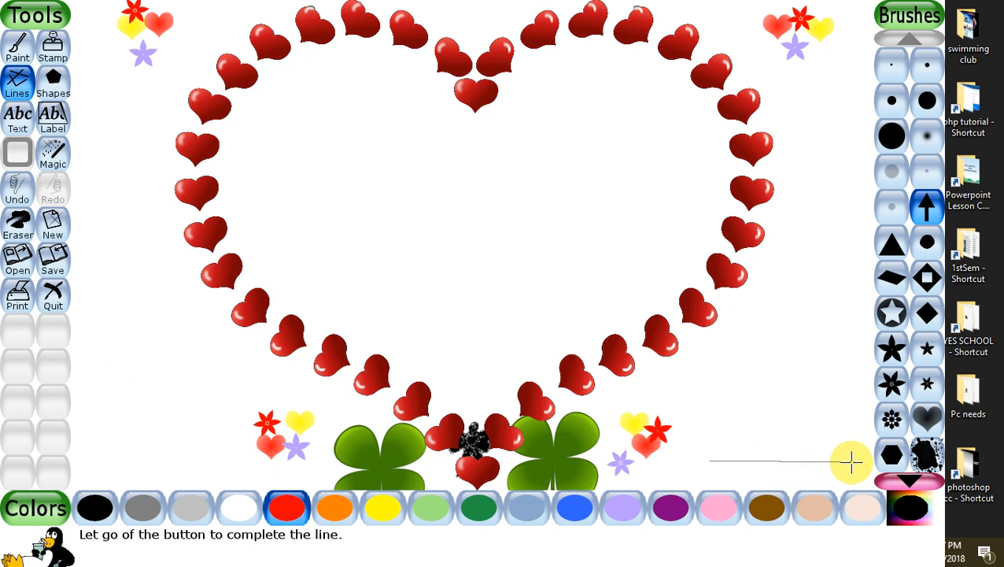
{"action": "left_click_drag", "start_coordinate": [851, 463], "coordinate": [852, 463]}
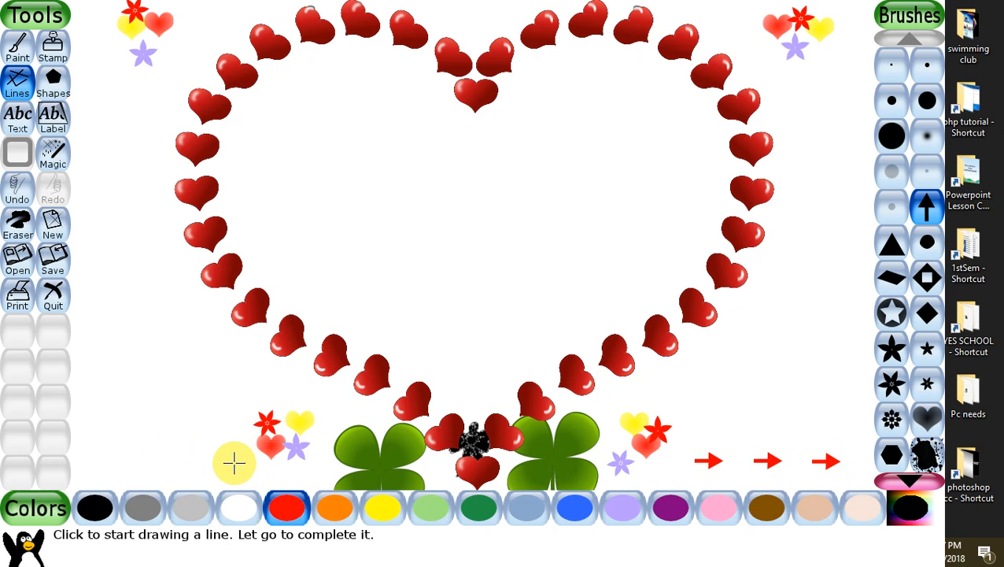
{"action": "left_click_drag", "start_coordinate": [234, 463], "coordinate": [109, 460]}
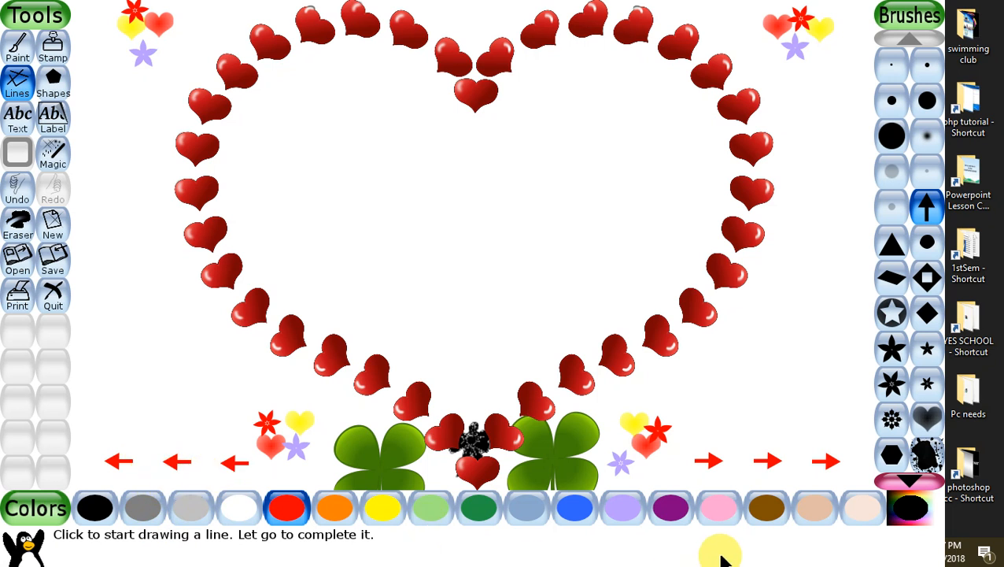
Step: Draw a solid red horizontal line above each row of arrows with a small round brush
{"action": "left_click", "coordinate": [893, 102]}
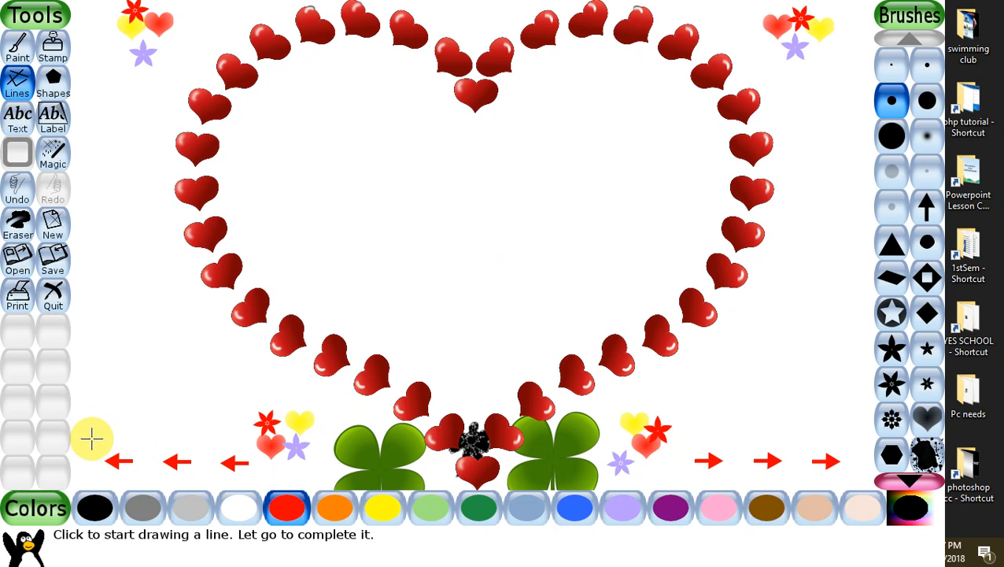
{"action": "mouse_move", "coordinate": [92, 438]}
{"action": "left_mouse_down"}
{"action": "mouse_move", "coordinate": [139, 435]}
{"action": "mouse_move", "coordinate": [260, 466]}
{"action": "mouse_move", "coordinate": [242, 438]}
{"action": "left_mouse_up"}
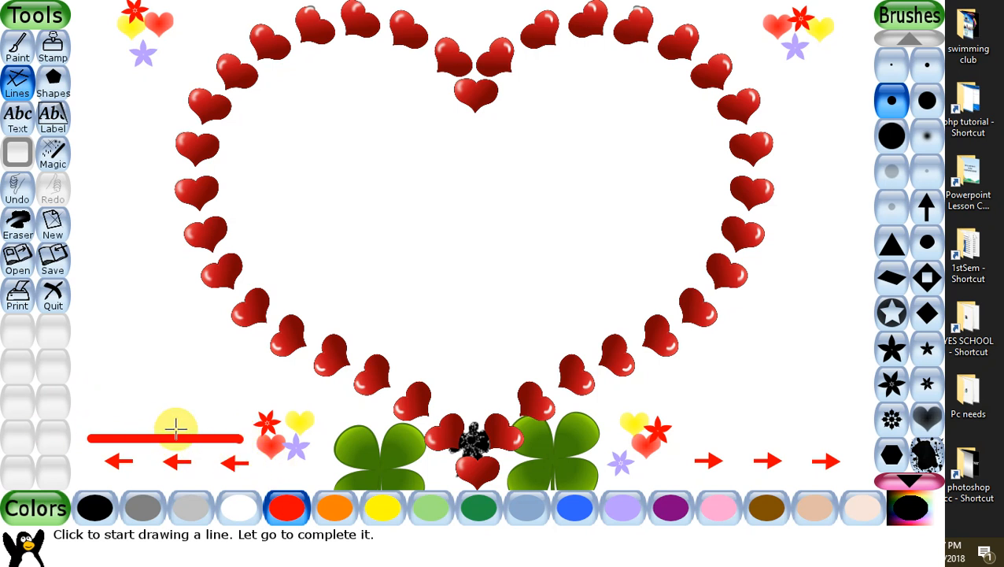
{"action": "left_click_drag", "start_coordinate": [702, 442], "coordinate": [857, 441]}
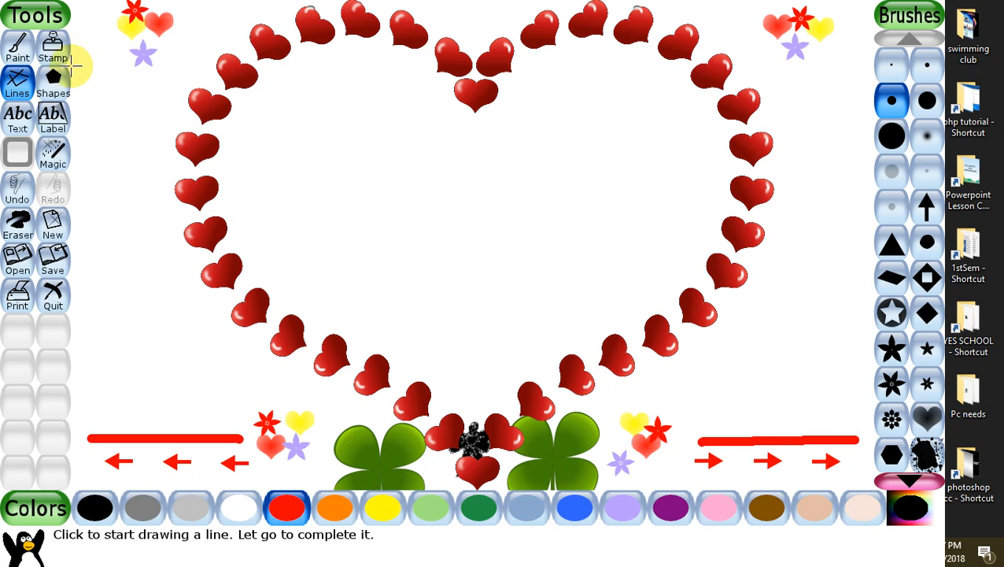
Step: Draw a brown octagon outline above the right-hand red line
{"action": "left_click", "coordinate": [56, 86]}
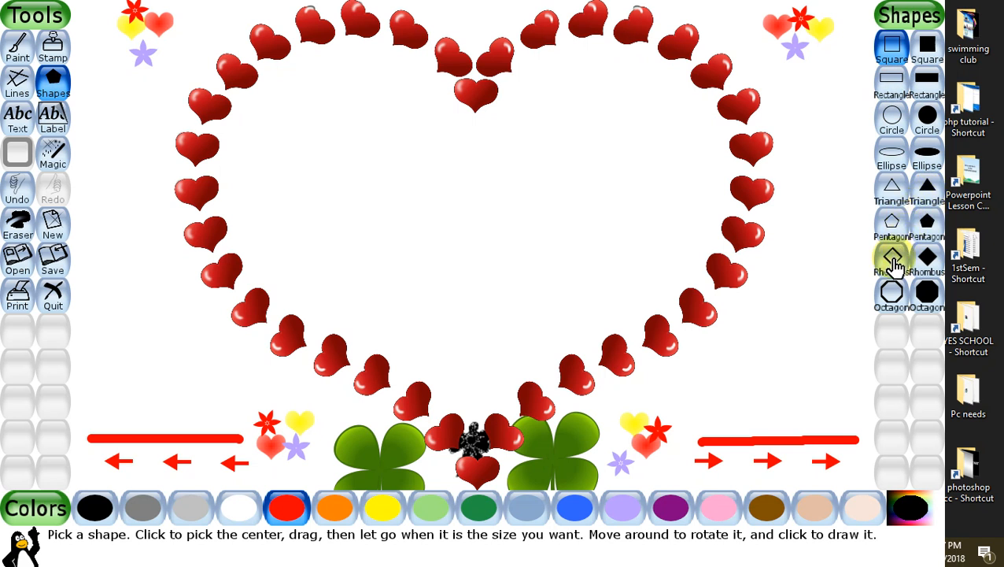
{"action": "left_click", "coordinate": [892, 299]}
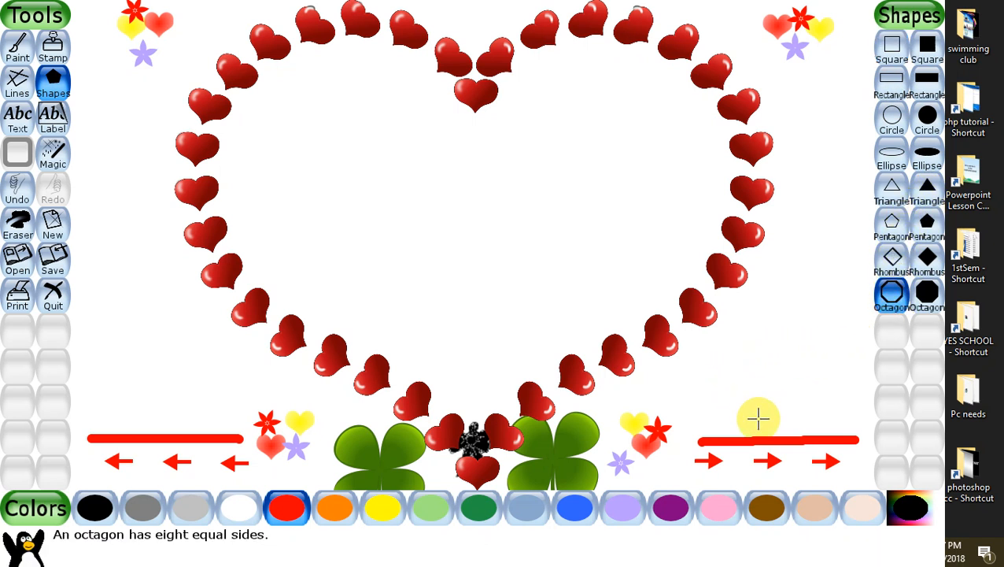
{"action": "left_click", "coordinate": [770, 513]}
{"action": "left_click_drag", "start_coordinate": [760, 399], "coordinate": [784, 425]}
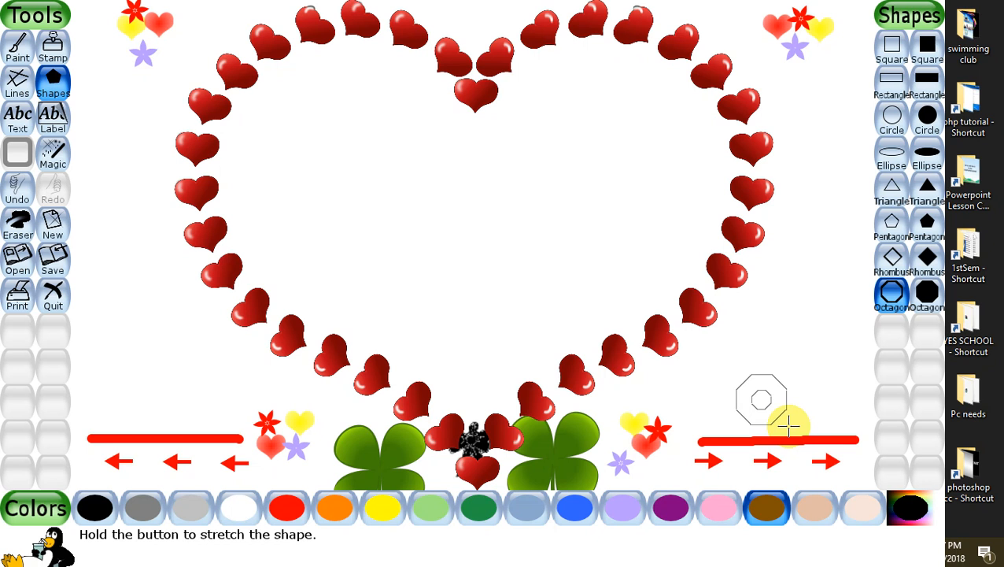
{"action": "left_click_drag", "start_coordinate": [788, 425], "coordinate": [788, 422]}
{"action": "left_click", "coordinate": [773, 399]}
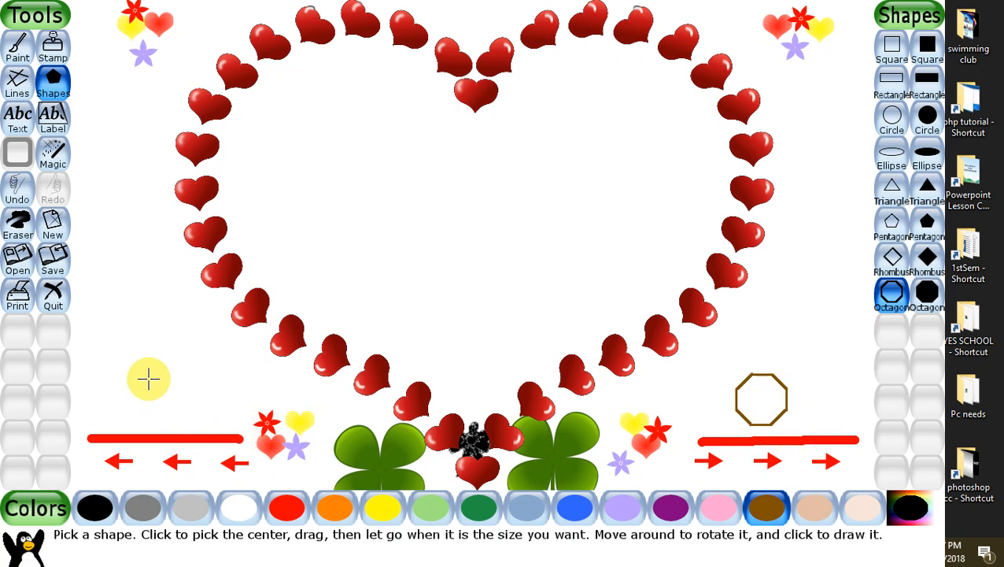
Step: Draw two overlapping brown octagon outlines above the left-hand red line and a smaller one overlapping the right-hand octagon
{"action": "left_click_drag", "start_coordinate": [149, 387], "coordinate": [172, 415]}
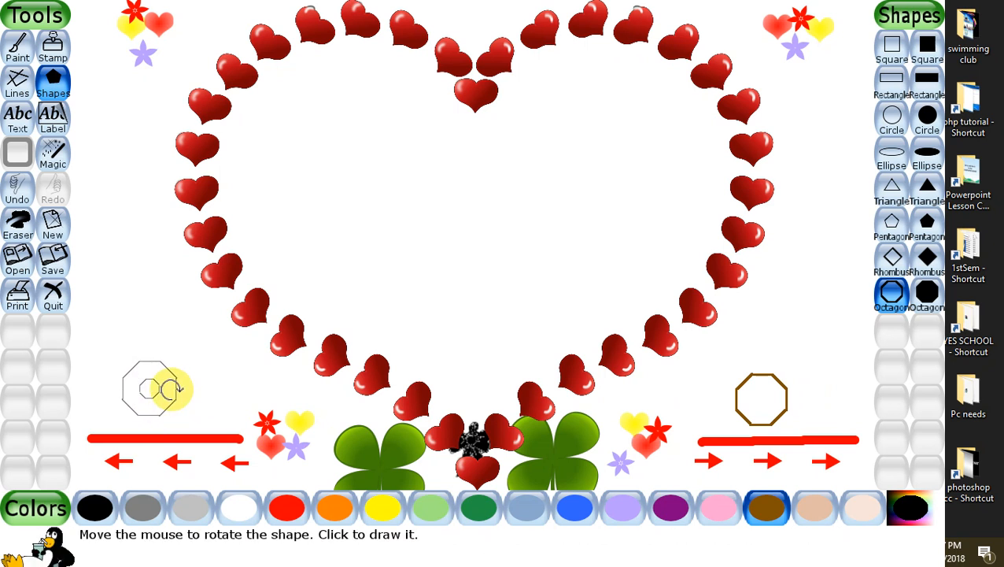
{"action": "left_click", "coordinate": [172, 387]}
{"action": "left_click_drag", "start_coordinate": [150, 364], "coordinate": [151, 382]}
{"action": "left_click", "coordinate": [164, 378]}
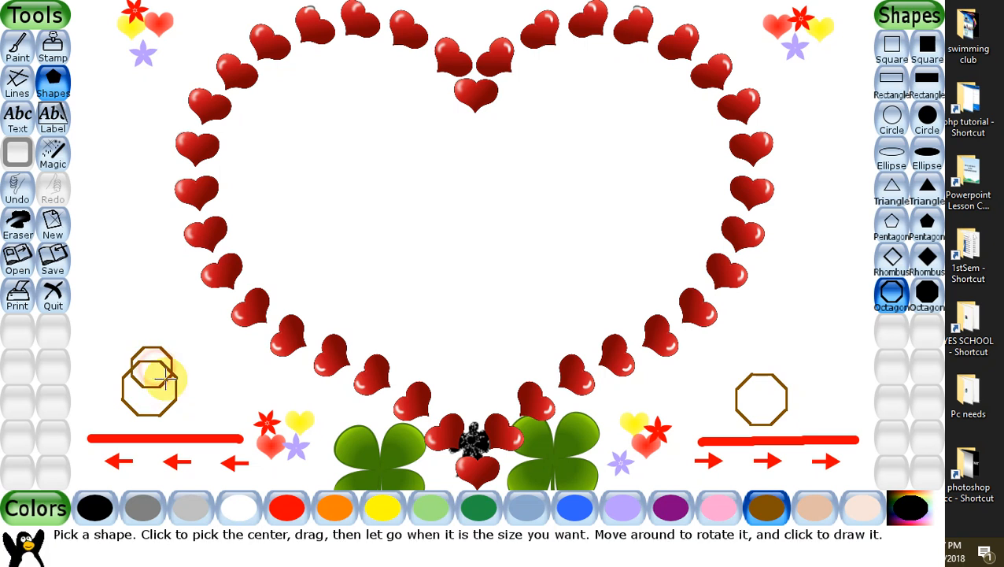
{"action": "mouse_move", "coordinate": [771, 397]}
{"action": "left_mouse_down"}
{"action": "mouse_move", "coordinate": [784, 407]}
{"action": "mouse_move", "coordinate": [779, 398]}
{"action": "left_mouse_up"}
{"action": "left_click", "coordinate": [788, 398]}
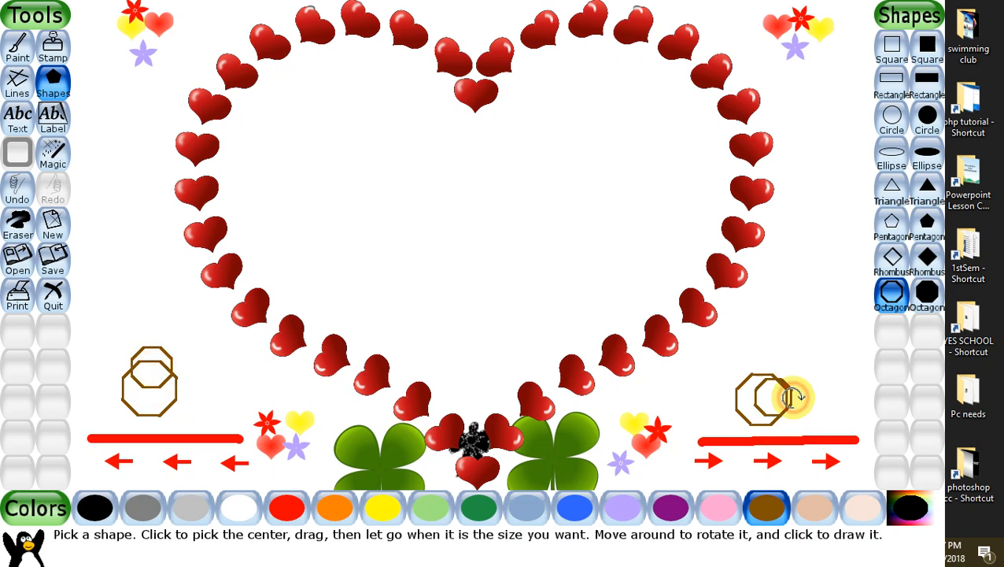
Step: Add the text "trex" in yellow with a bold sans-serif style above the right-hand octagons
{"action": "left_click", "coordinate": [19, 135]}
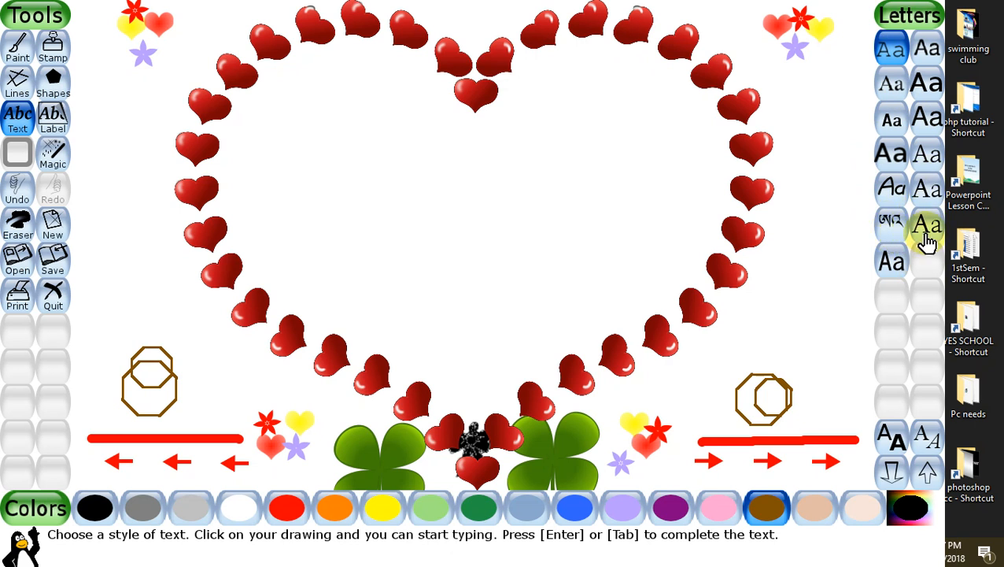
{"action": "left_click", "coordinate": [891, 153]}
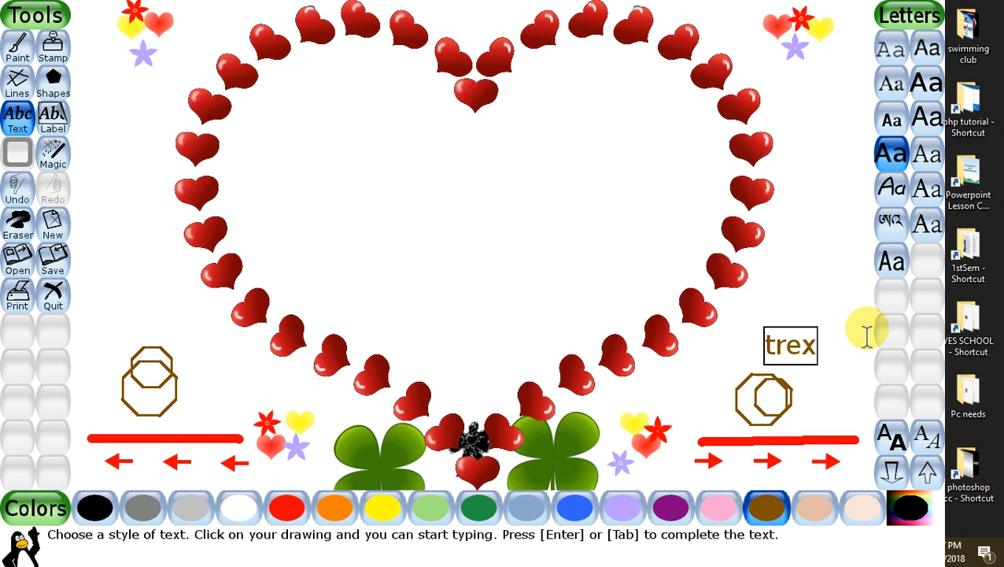
{"action": "left_click", "coordinate": [373, 518]}
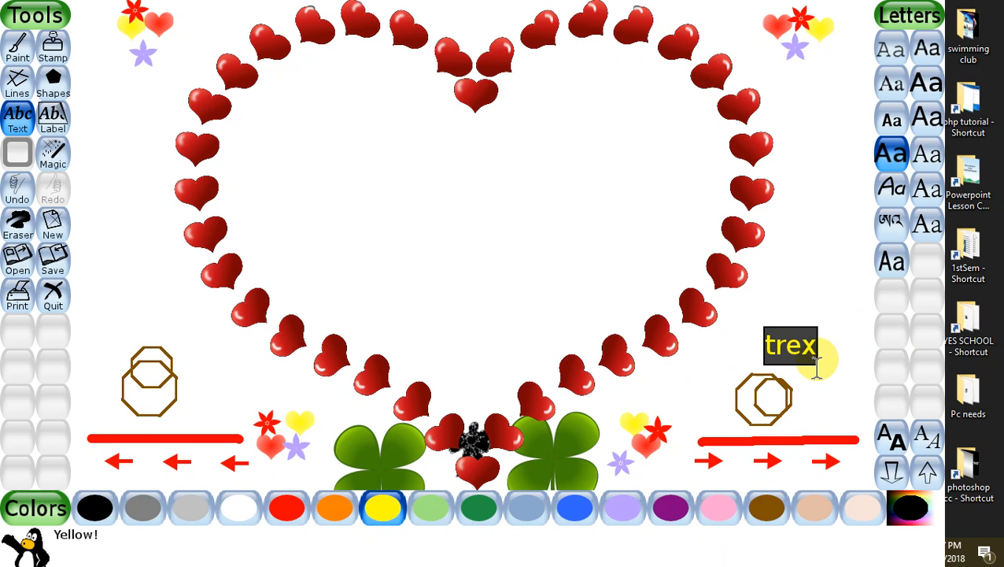
Step: Add a yellow label reading "TREx Label" above the left-hand octagons
{"action": "left_click", "coordinate": [53, 125]}
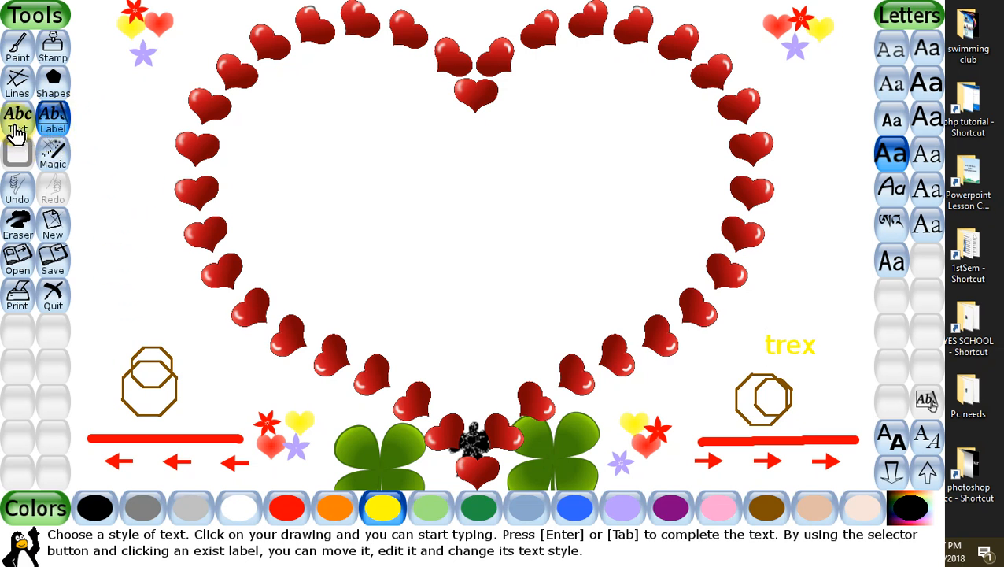
{"action": "left_click", "coordinate": [110, 316]}
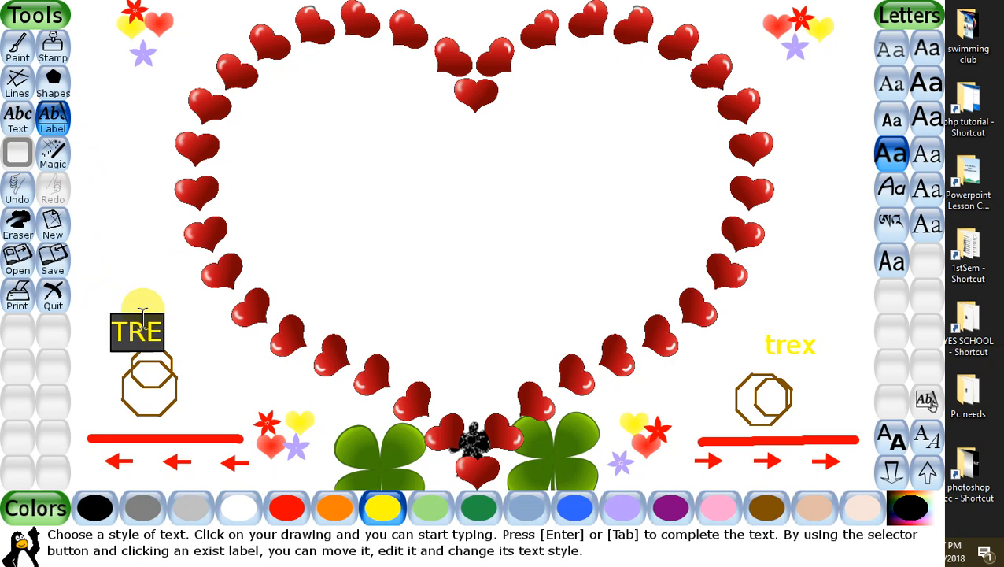
{"action": "type", "text": "TREx"}
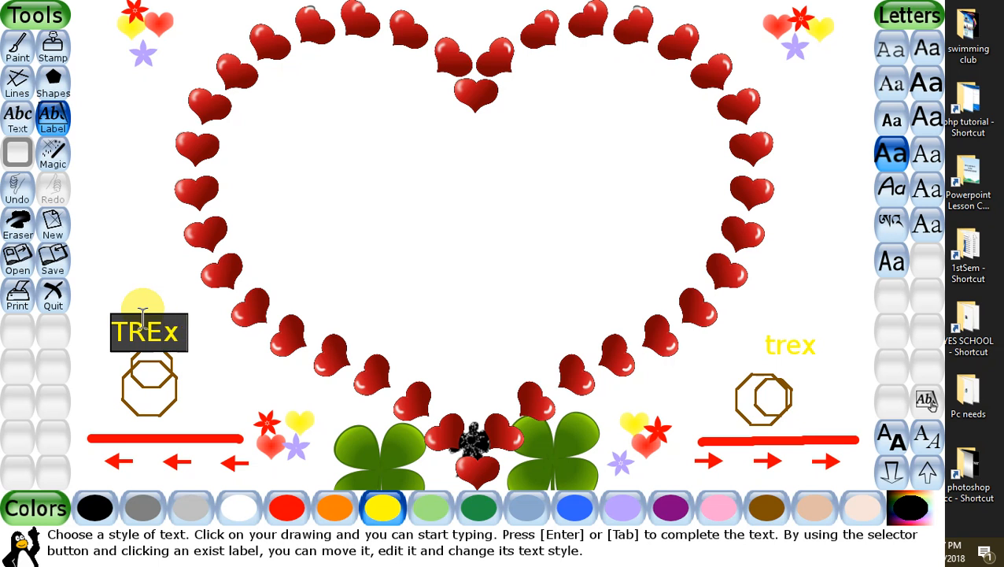
{"action": "type", "text": " Label"}
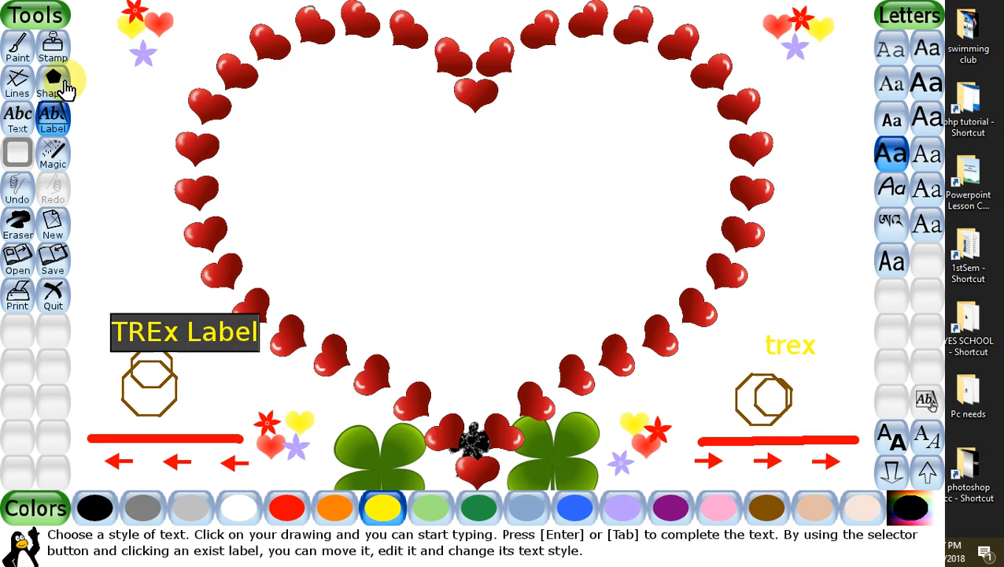
{"action": "left_click", "coordinate": [17, 118]}
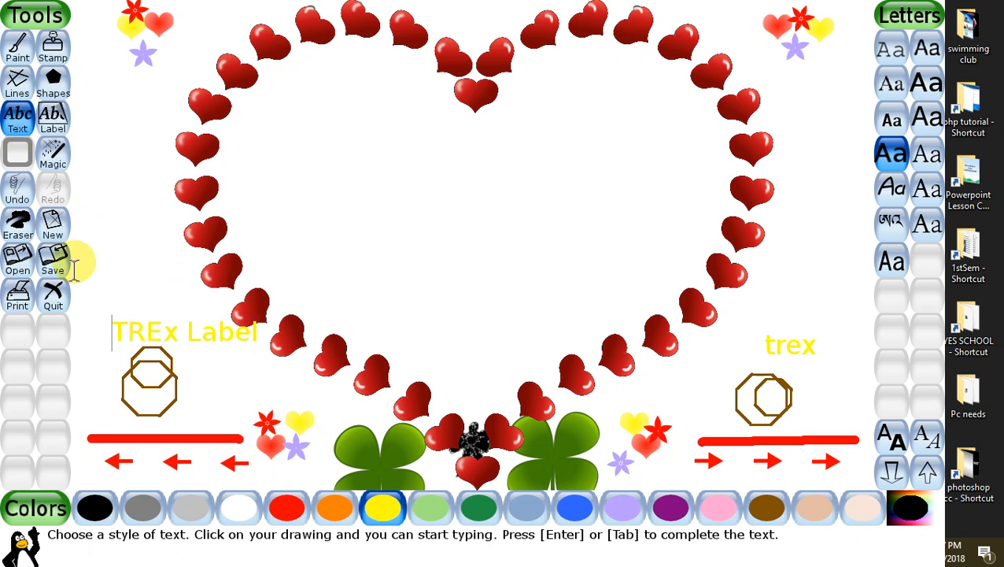
Step: Try the largest square eraser on the "TREx Label" label and erase the yellow "trex" text
{"action": "left_click", "coordinate": [17, 227]}
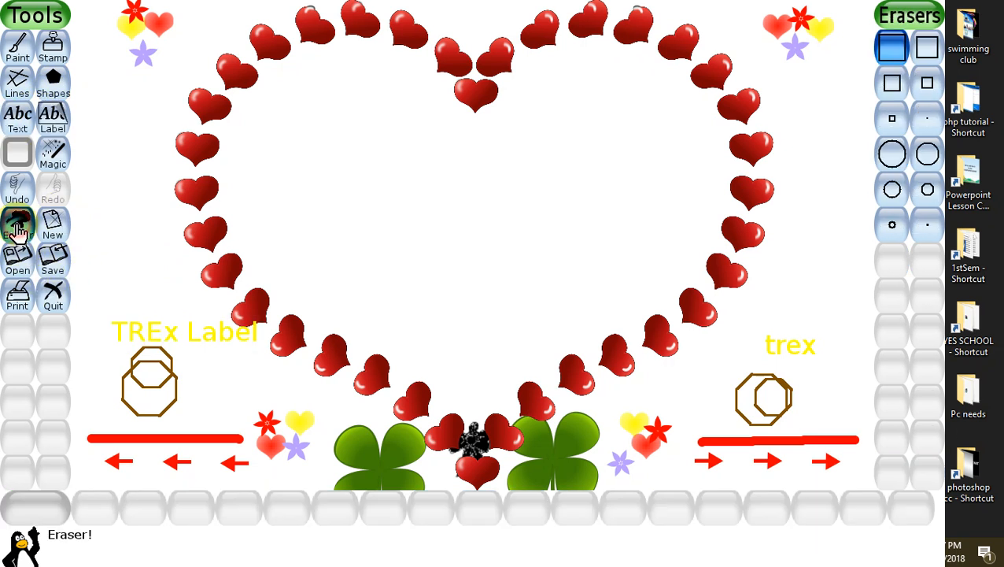
{"action": "left_click", "coordinate": [133, 291]}
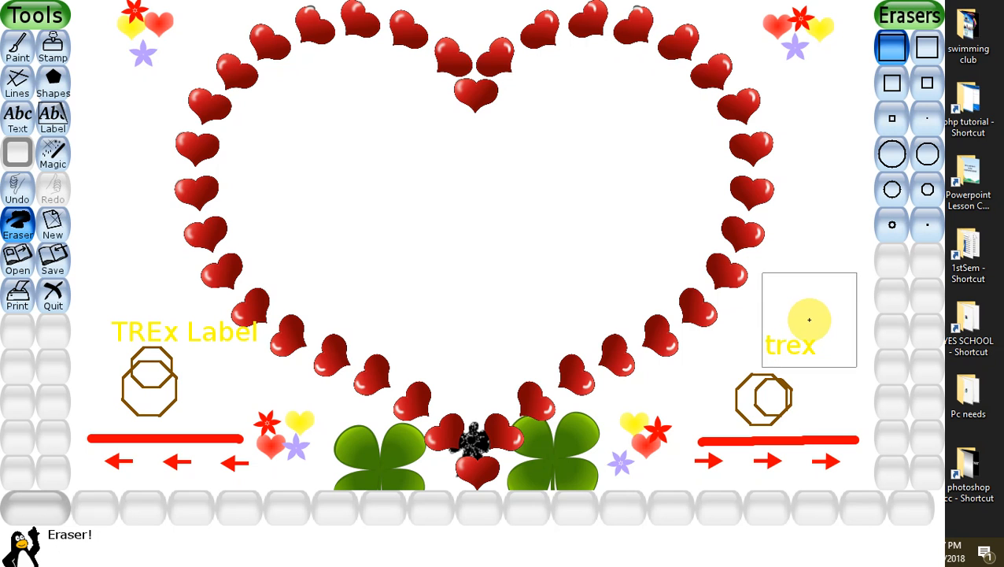
{"action": "left_click", "coordinate": [809, 319]}
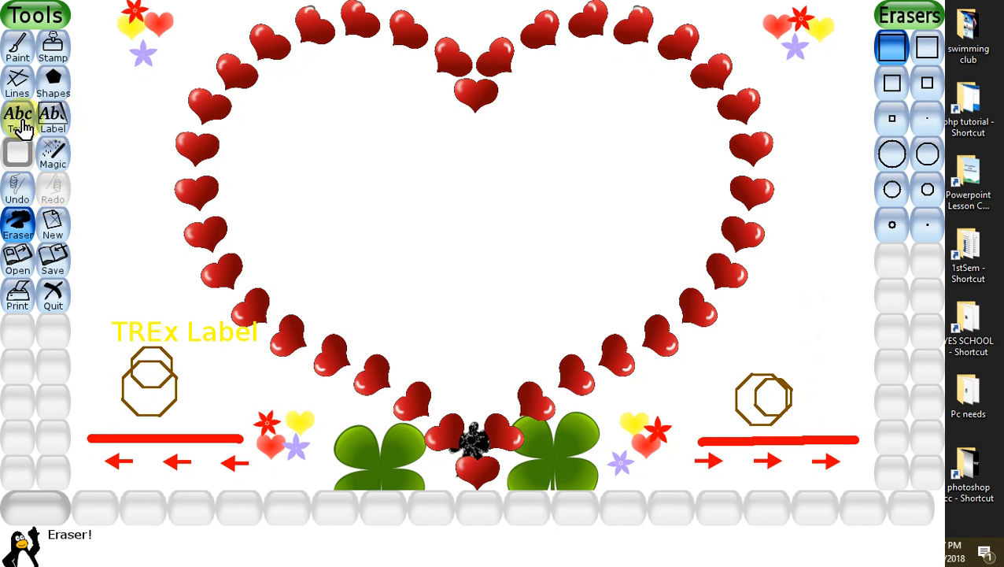
Step: Apply the Cartoon magic effect to the right-hand octagons and the nearby hearts on the frame's lower right side
{"action": "left_click", "coordinate": [55, 161]}
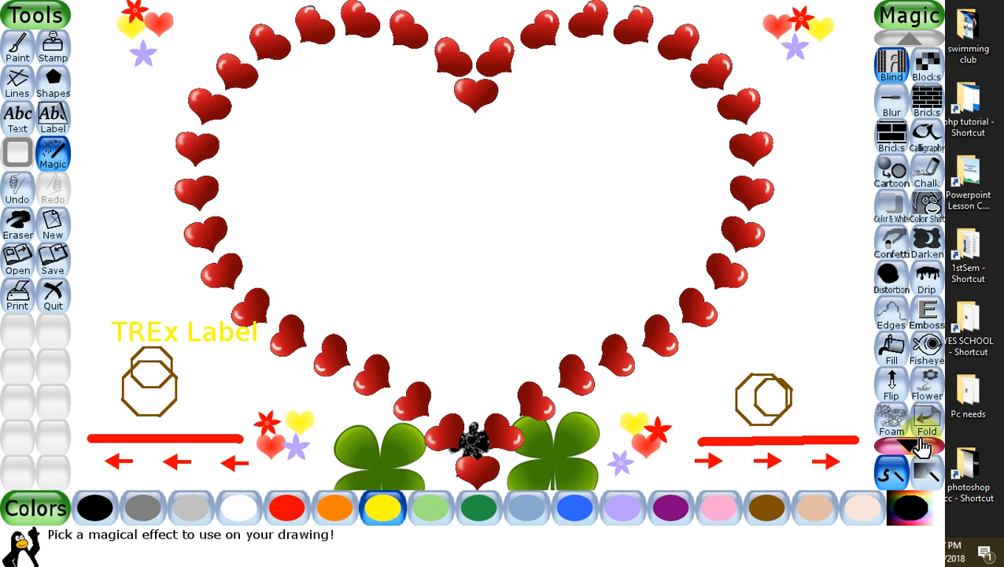
{"action": "left_click", "coordinate": [915, 466]}
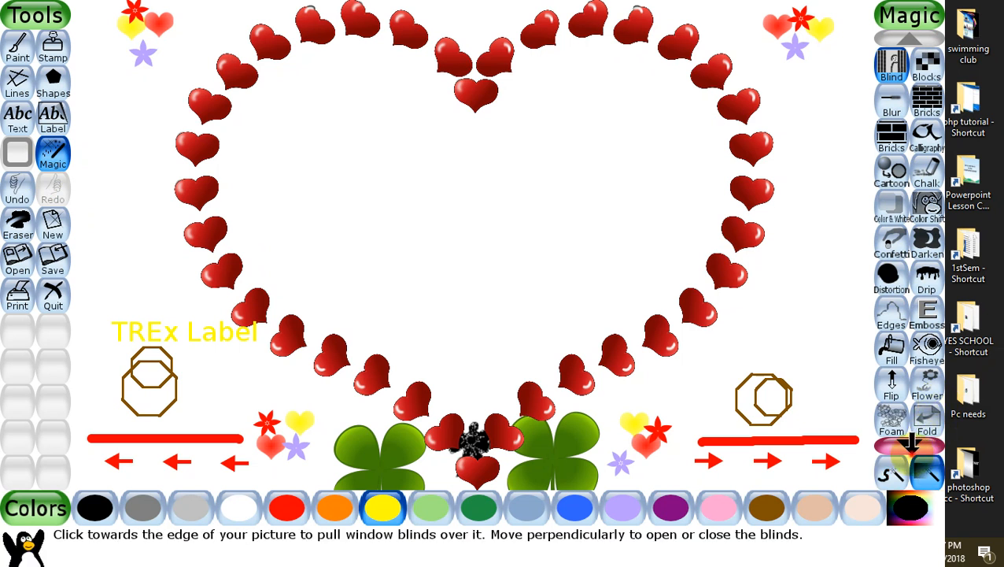
{"action": "left_click", "coordinate": [910, 445]}
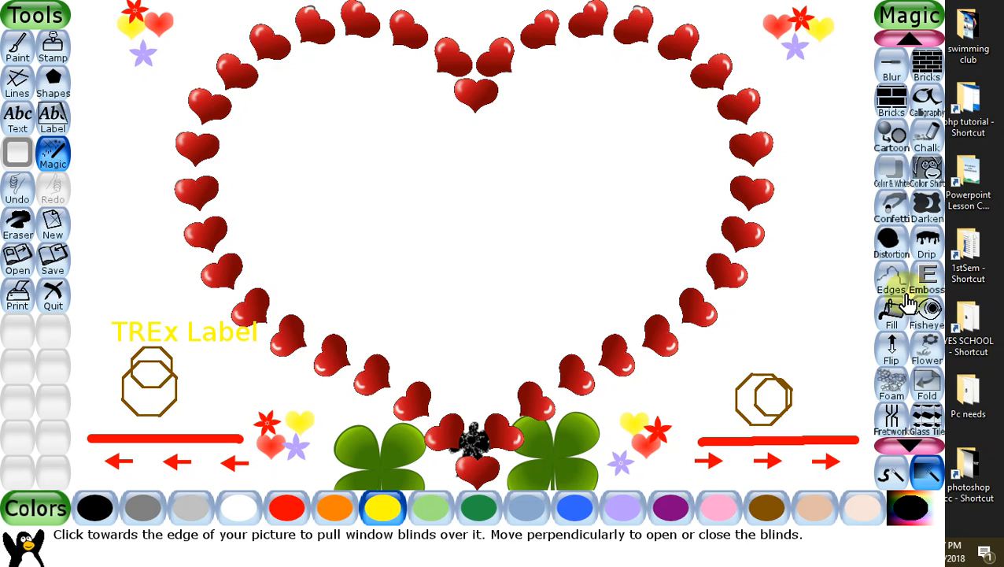
{"action": "left_click", "coordinate": [891, 142]}
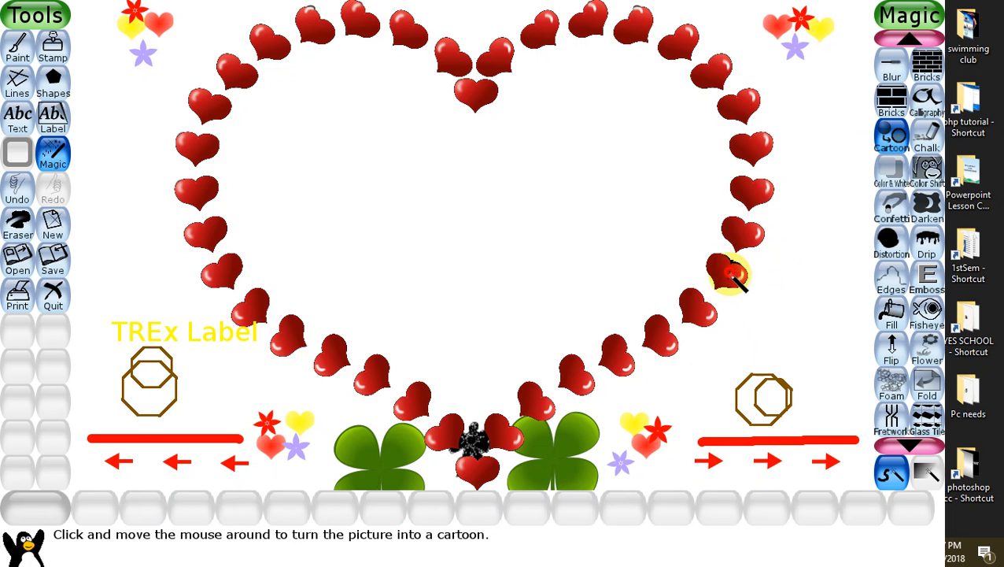
{"action": "mouse_move", "coordinate": [743, 245]}
{"action": "left_mouse_down"}
{"action": "mouse_move", "coordinate": [737, 276]}
{"action": "mouse_move", "coordinate": [744, 264]}
{"action": "mouse_move", "coordinate": [790, 340]}
{"action": "mouse_move", "coordinate": [778, 405]}
{"action": "mouse_move", "coordinate": [751, 422]}
{"action": "mouse_move", "coordinate": [766, 373]}
{"action": "mouse_move", "coordinate": [740, 410]}
{"action": "mouse_move", "coordinate": [782, 405]}
{"action": "left_mouse_up"}
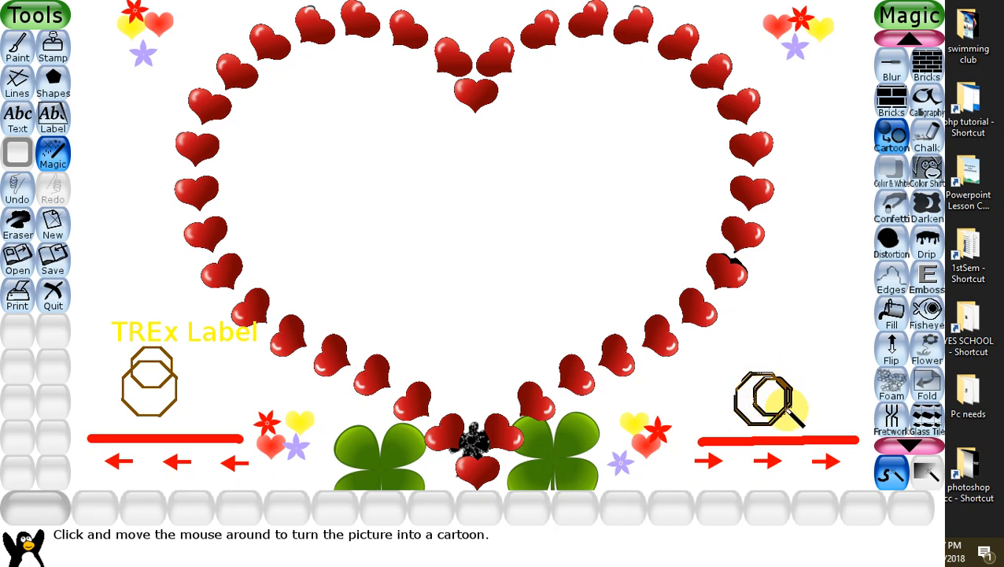
{"action": "mouse_move", "coordinate": [705, 318]}
{"action": "left_mouse_down"}
{"action": "mouse_move", "coordinate": [675, 298]}
{"action": "mouse_move", "coordinate": [668, 335]}
{"action": "left_mouse_up"}
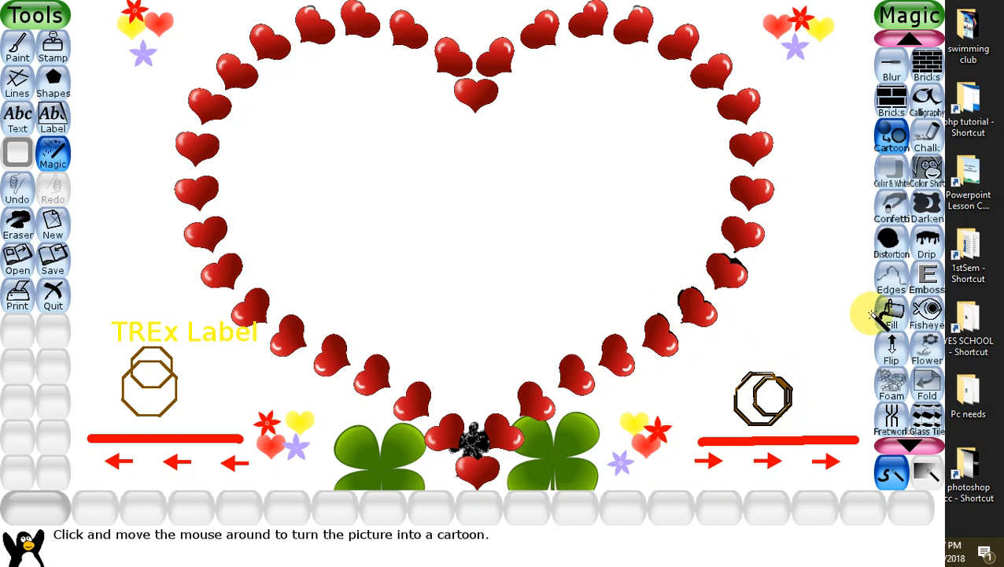
Step: Apply the Fisheye magic effect to hearts around the frame and to the yellow heart beside the right-hand clover
{"action": "left_click", "coordinate": [929, 315]}
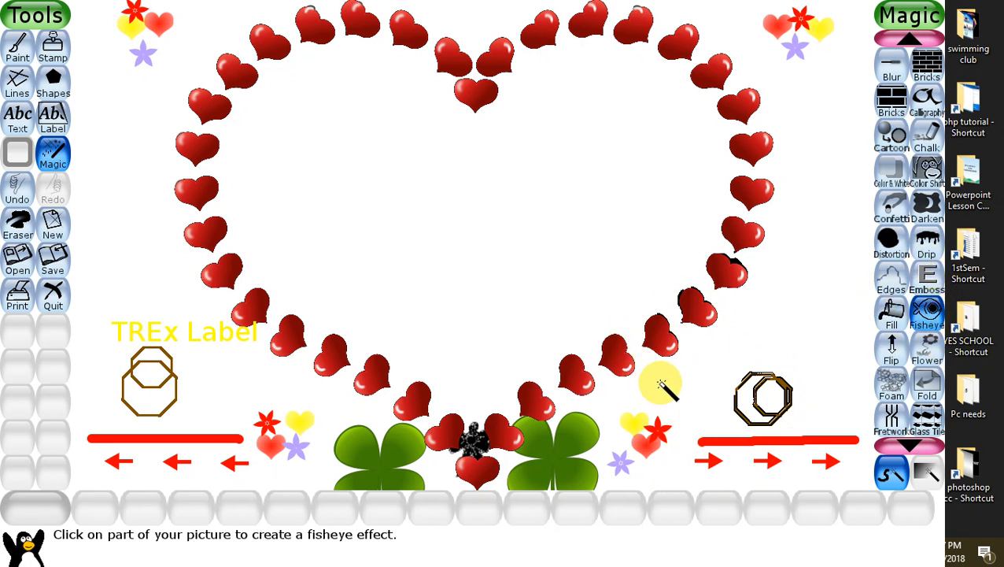
{"action": "mouse_move", "coordinate": [634, 417]}
{"action": "left_mouse_down"}
{"action": "mouse_move", "coordinate": [624, 353]}
{"action": "mouse_move", "coordinate": [638, 358]}
{"action": "mouse_move", "coordinate": [664, 336]}
{"action": "mouse_move", "coordinate": [682, 342]}
{"action": "mouse_move", "coordinate": [699, 310]}
{"action": "mouse_move", "coordinate": [647, 361]}
{"action": "mouse_move", "coordinate": [546, 377]}
{"action": "mouse_move", "coordinate": [452, 427]}
{"action": "mouse_move", "coordinate": [386, 407]}
{"action": "mouse_move", "coordinate": [370, 376]}
{"action": "mouse_move", "coordinate": [296, 333]}
{"action": "mouse_move", "coordinate": [255, 276]}
{"action": "mouse_move", "coordinate": [228, 258]}
{"action": "mouse_move", "coordinate": [199, 130]}
{"action": "mouse_move", "coordinate": [210, 86]}
{"action": "mouse_move", "coordinate": [261, 40]}
{"action": "mouse_move", "coordinate": [381, 35]}
{"action": "mouse_move", "coordinate": [406, 38]}
{"action": "mouse_move", "coordinate": [461, 94]}
{"action": "mouse_move", "coordinate": [481, 56]}
{"action": "mouse_move", "coordinate": [589, 5]}
{"action": "mouse_move", "coordinate": [647, 15]}
{"action": "mouse_move", "coordinate": [691, 43]}
{"action": "mouse_move", "coordinate": [724, 89]}
{"action": "mouse_move", "coordinate": [768, 216]}
{"action": "mouse_move", "coordinate": [748, 262]}
{"action": "mouse_move", "coordinate": [684, 340]}
{"action": "mouse_move", "coordinate": [630, 376]}
{"action": "left_mouse_up"}
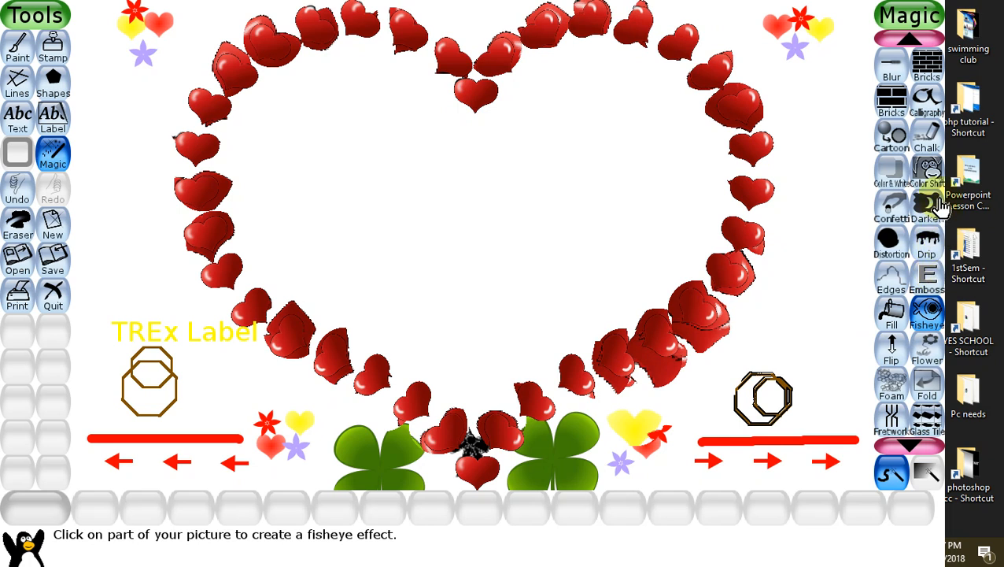
Step: Apply the Chalk magic effect to both horizontal red lines and the arrows beneath them
{"action": "left_click", "coordinate": [928, 135]}
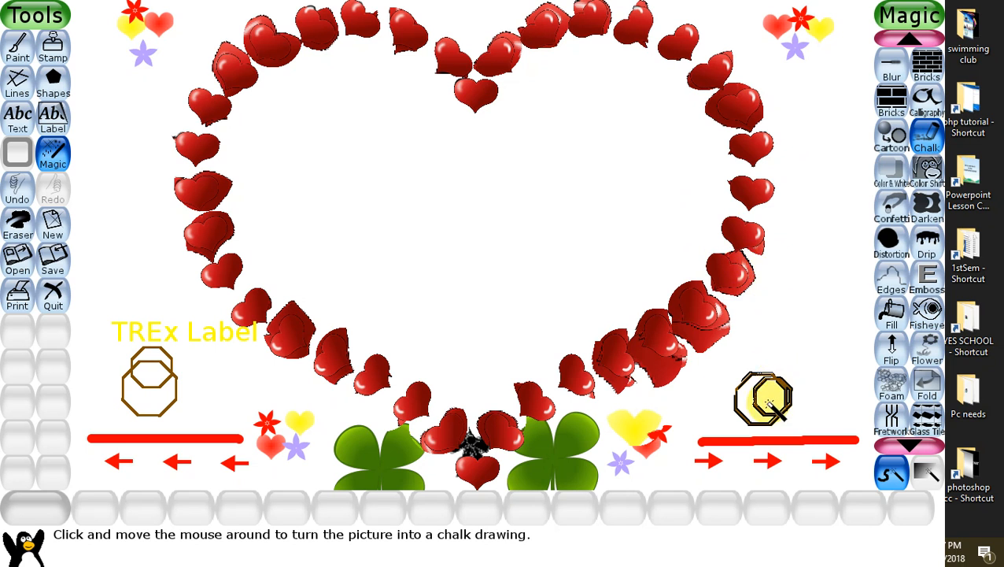
{"action": "mouse_move", "coordinate": [724, 447]}
{"action": "left_mouse_down"}
{"action": "mouse_move", "coordinate": [768, 449]}
{"action": "mouse_move", "coordinate": [792, 464]}
{"action": "mouse_move", "coordinate": [830, 437]}
{"action": "mouse_move", "coordinate": [851, 461]}
{"action": "left_mouse_up"}
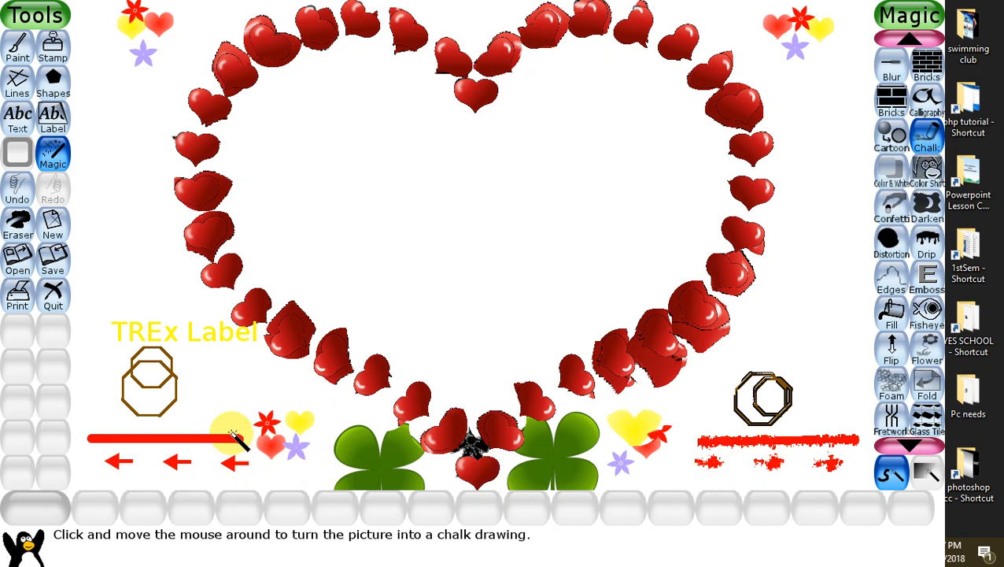
{"action": "mouse_move", "coordinate": [231, 432]}
{"action": "left_mouse_down"}
{"action": "mouse_move", "coordinate": [226, 473]}
{"action": "mouse_move", "coordinate": [239, 465]}
{"action": "mouse_move", "coordinate": [195, 448]}
{"action": "mouse_move", "coordinate": [163, 447]}
{"action": "mouse_move", "coordinate": [144, 465]}
{"action": "mouse_move", "coordinate": [144, 450]}
{"action": "mouse_move", "coordinate": [122, 433]}
{"action": "mouse_move", "coordinate": [100, 463]}
{"action": "left_mouse_up"}
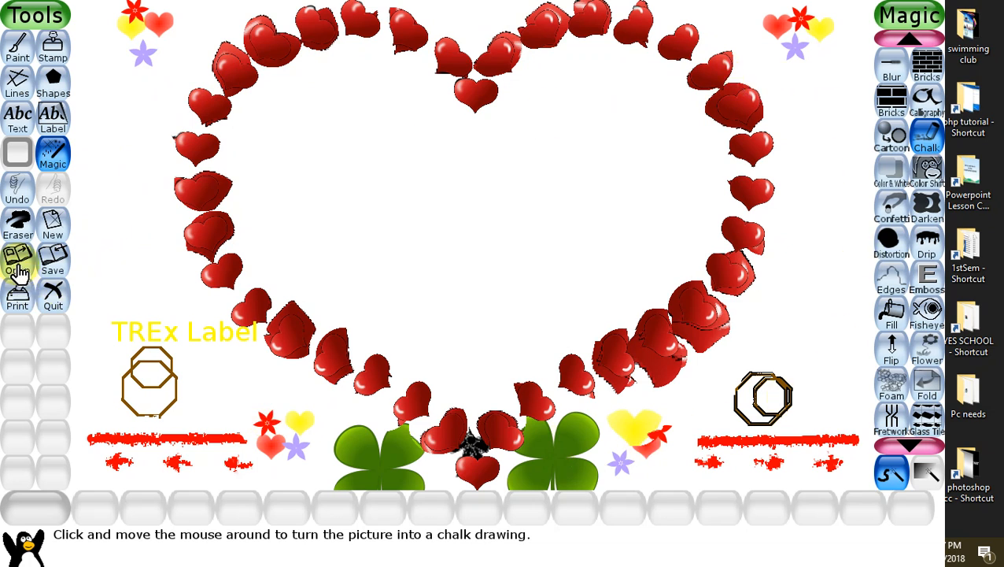
Step: Save the heart-frame drawing and start a new drawing from the castle picture
{"action": "left_click", "coordinate": [52, 264]}
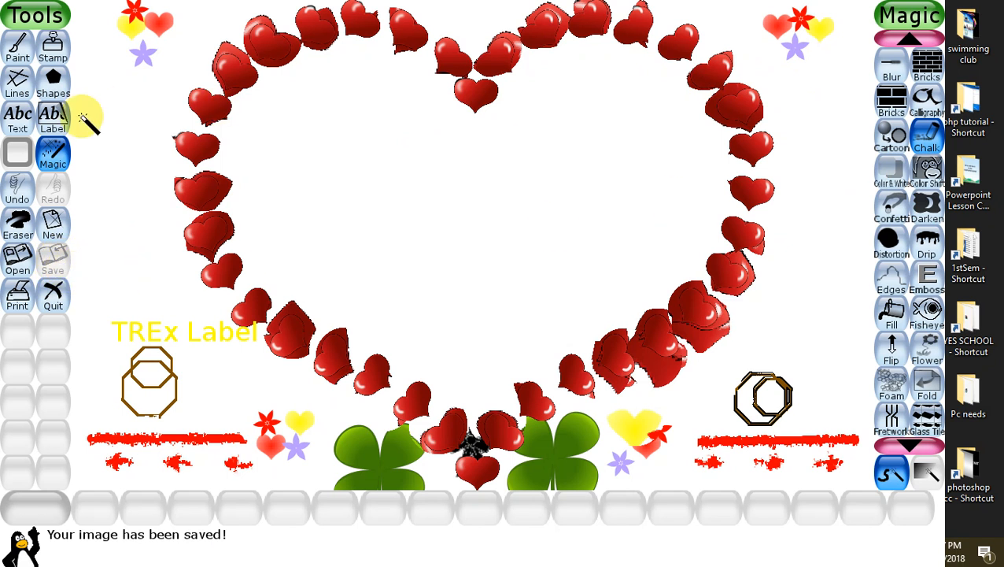
{"action": "left_click", "coordinate": [54, 233]}
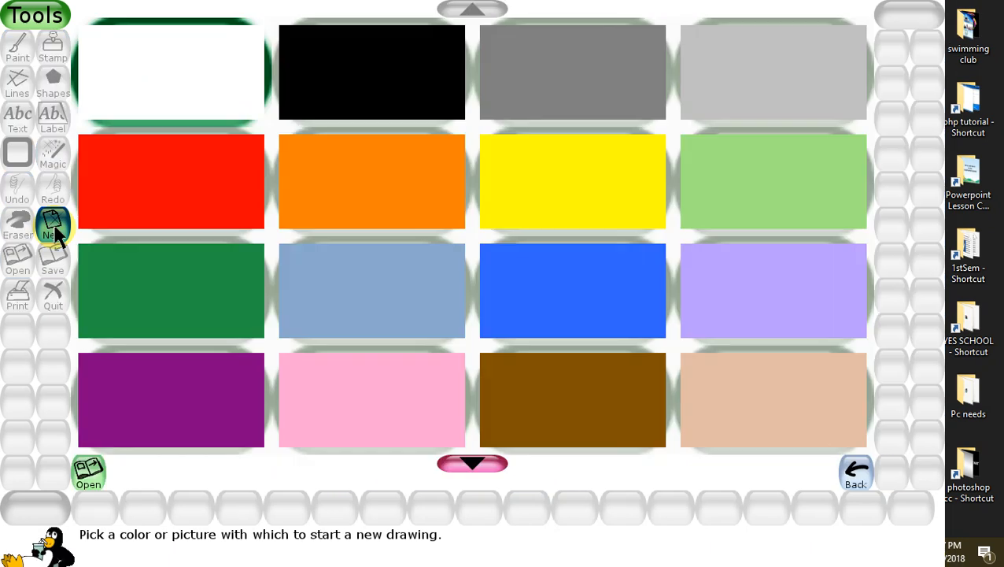
{"action": "scroll", "coordinate": [381, 246], "scroll_direction": "down", "scroll_amount": 3}
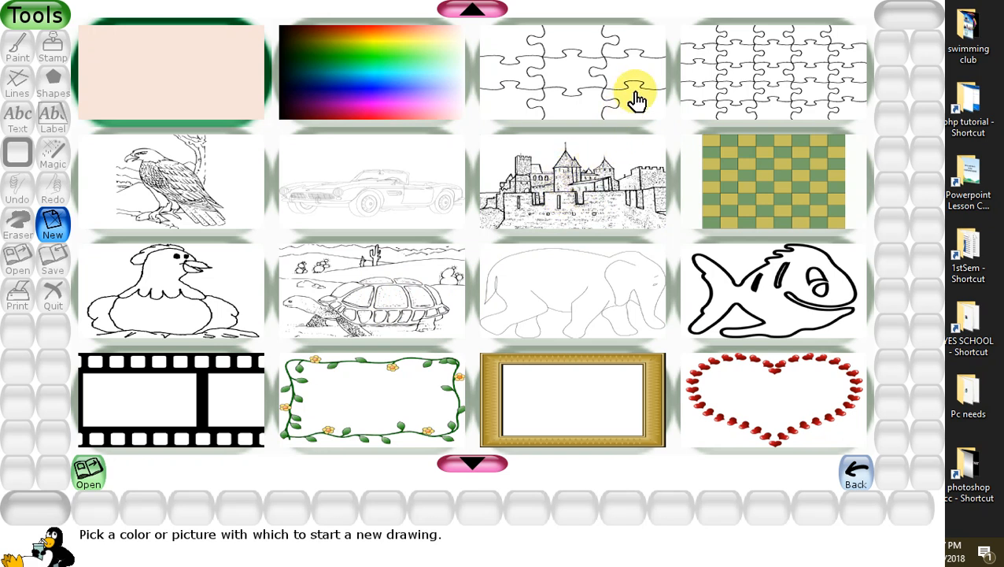
{"action": "left_click", "coordinate": [588, 181]}
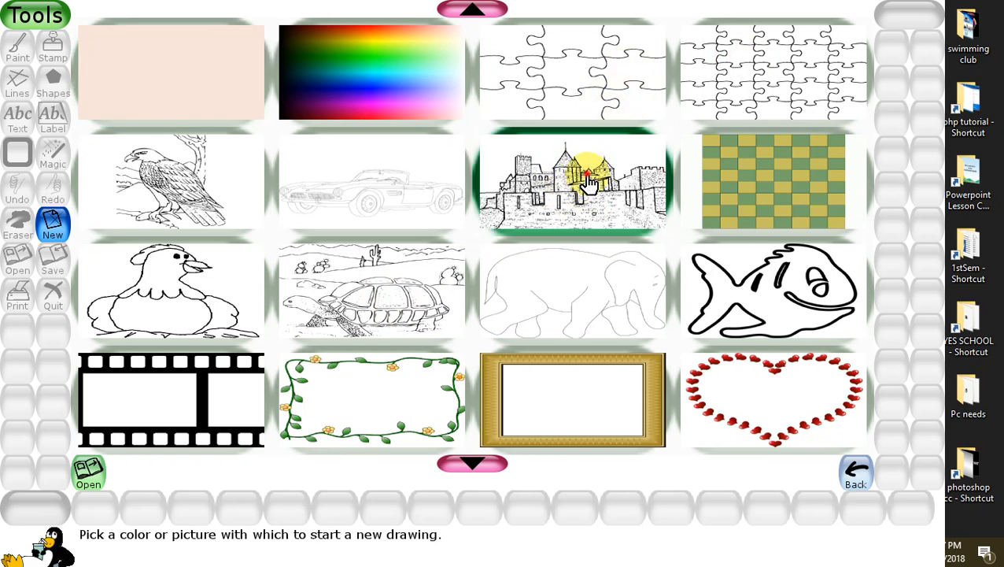
{"action": "left_click", "coordinate": [588, 181]}
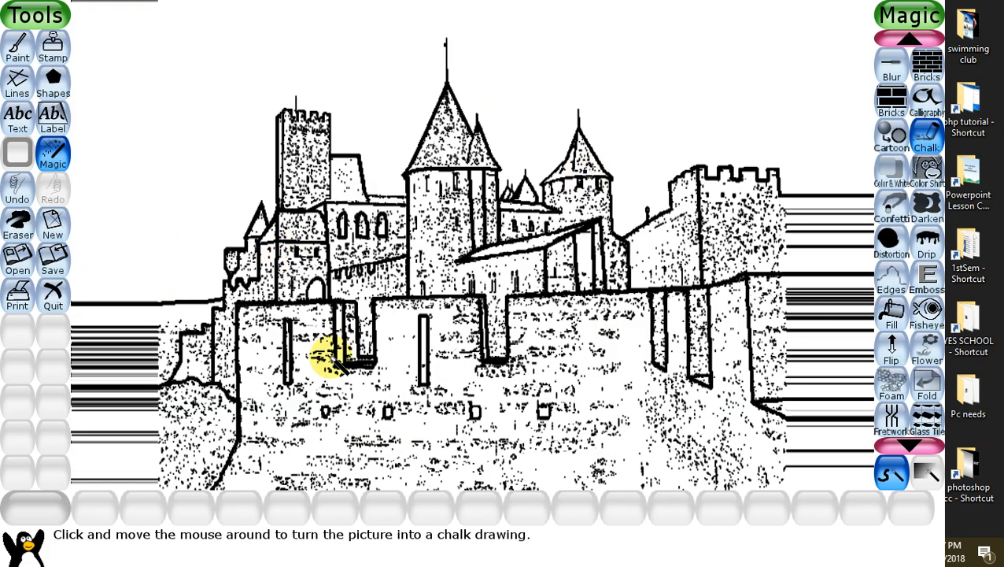